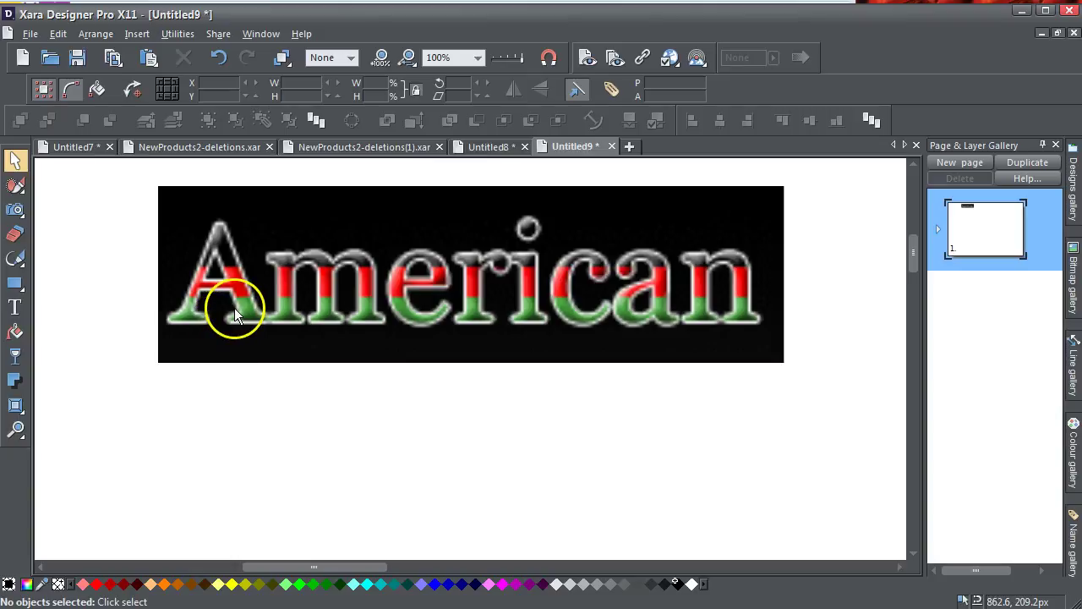
Create a text column reading "American" below the sample image and set its font to Times New Roman.
left_click(93, 305)
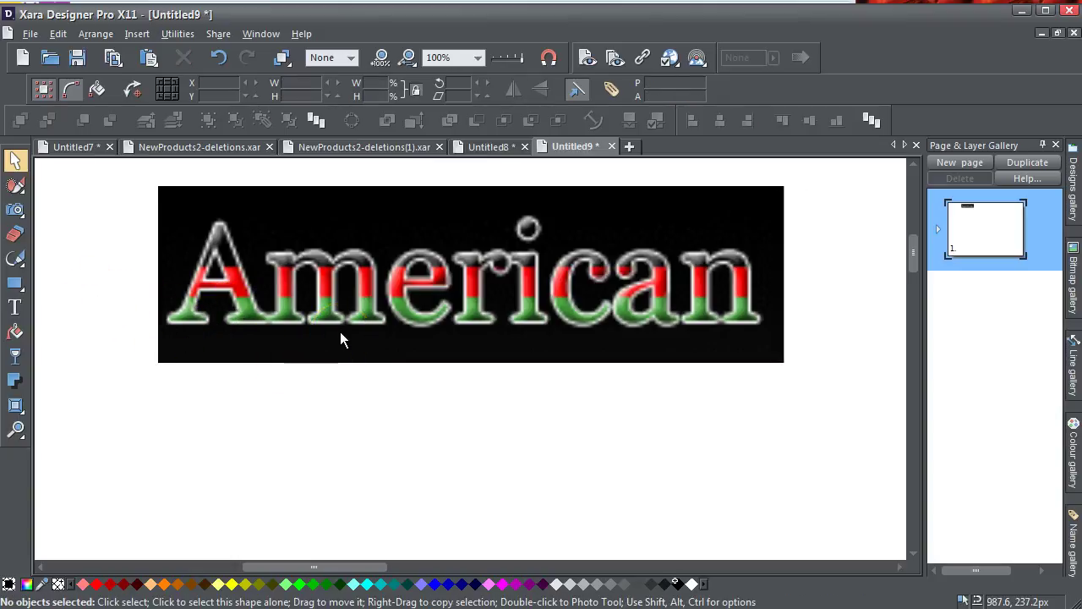
left_click(16, 308)
left_click_drag(174, 483, 769, 482)
type("American")
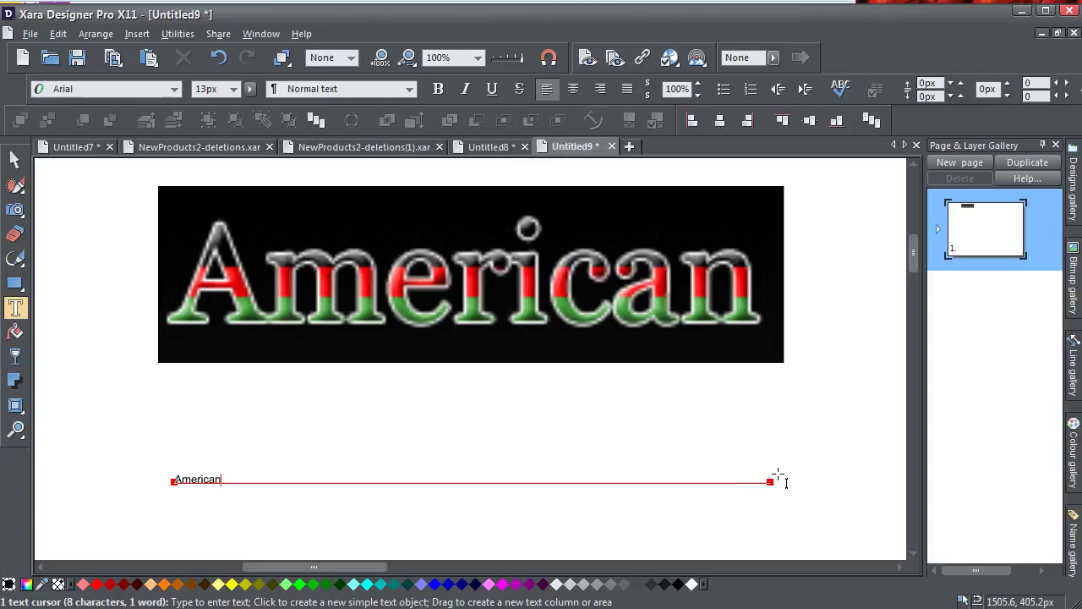
key("Escape")
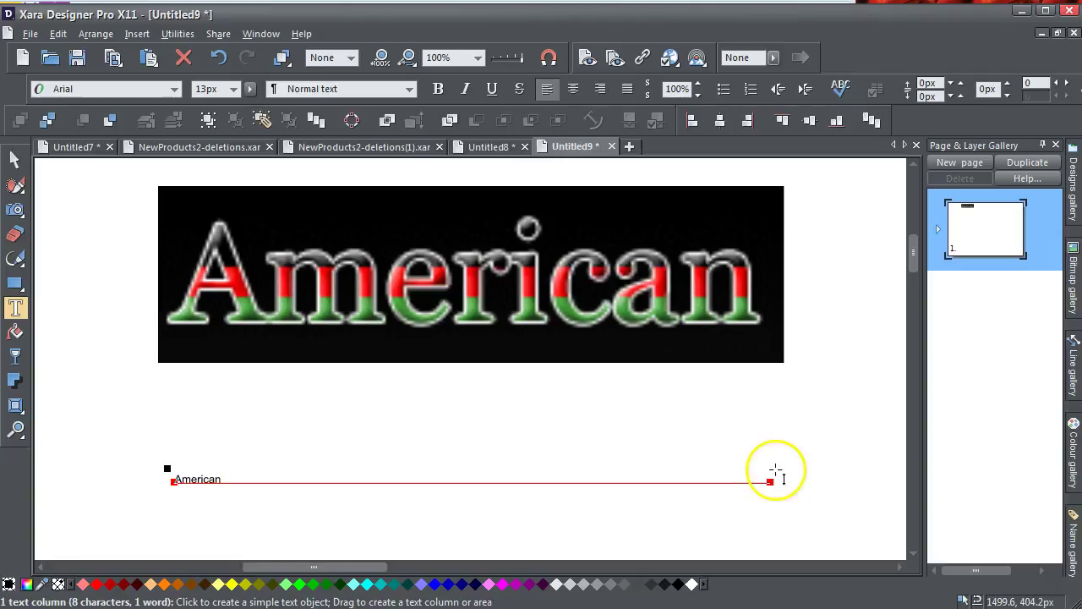
left_click(174, 88)
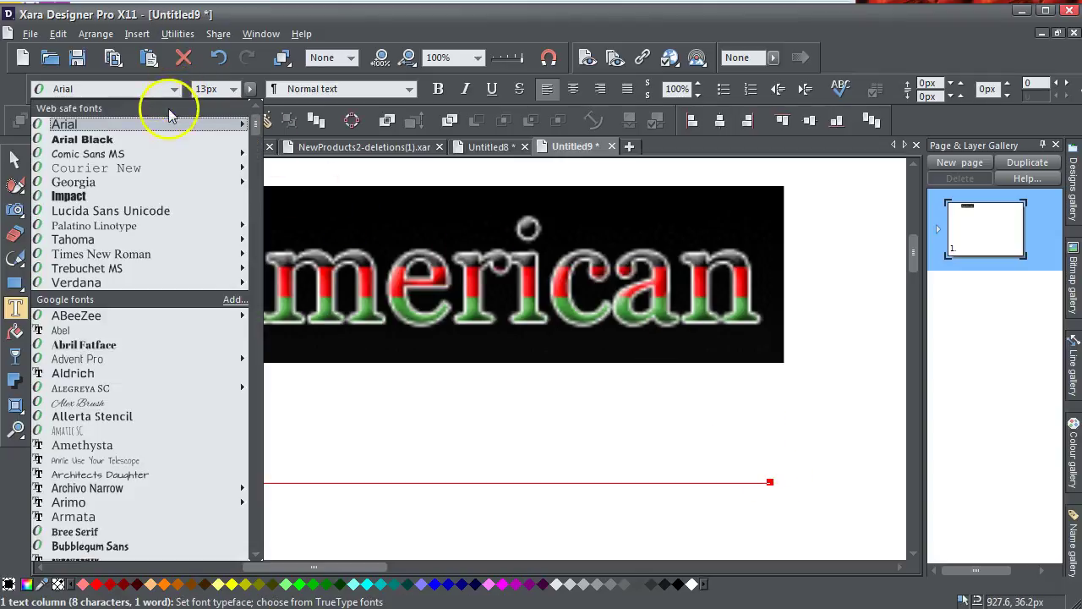
left_click(142, 254)
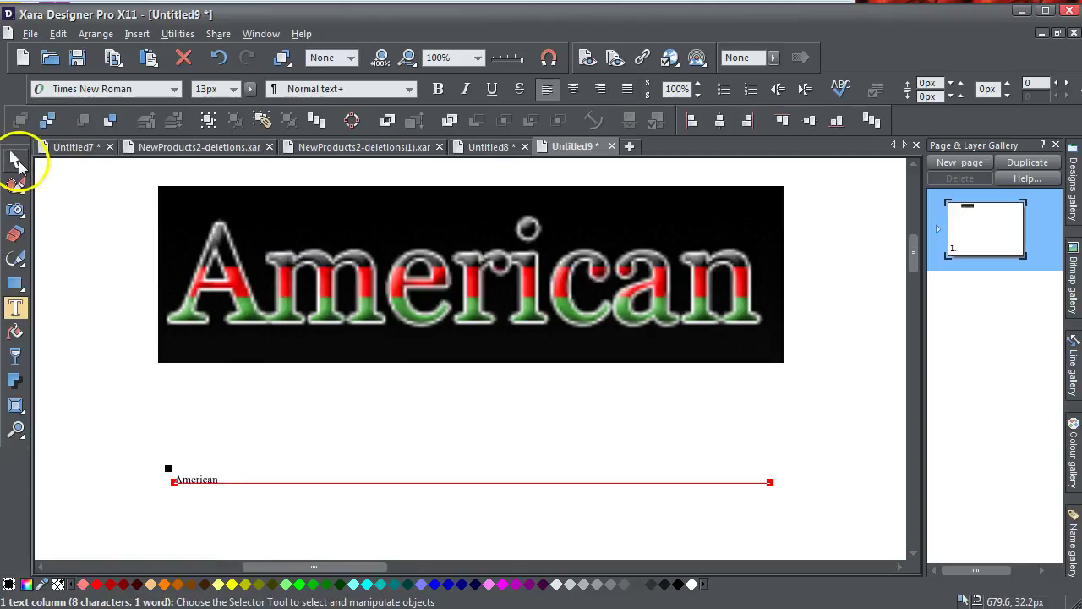
Enlarge the "American" text to about 706 px wide and position it directly beneath the sample image.
left_click(17, 160)
left_click_drag(230, 460, 761, 362)
left_click_drag(450, 416, 428, 415)
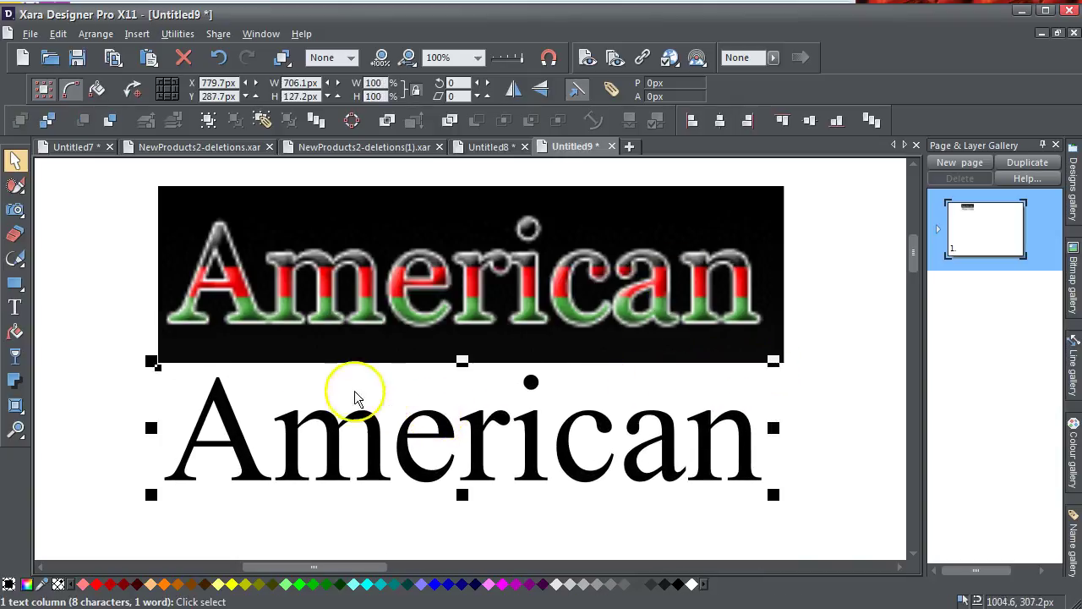
left_click(104, 382)
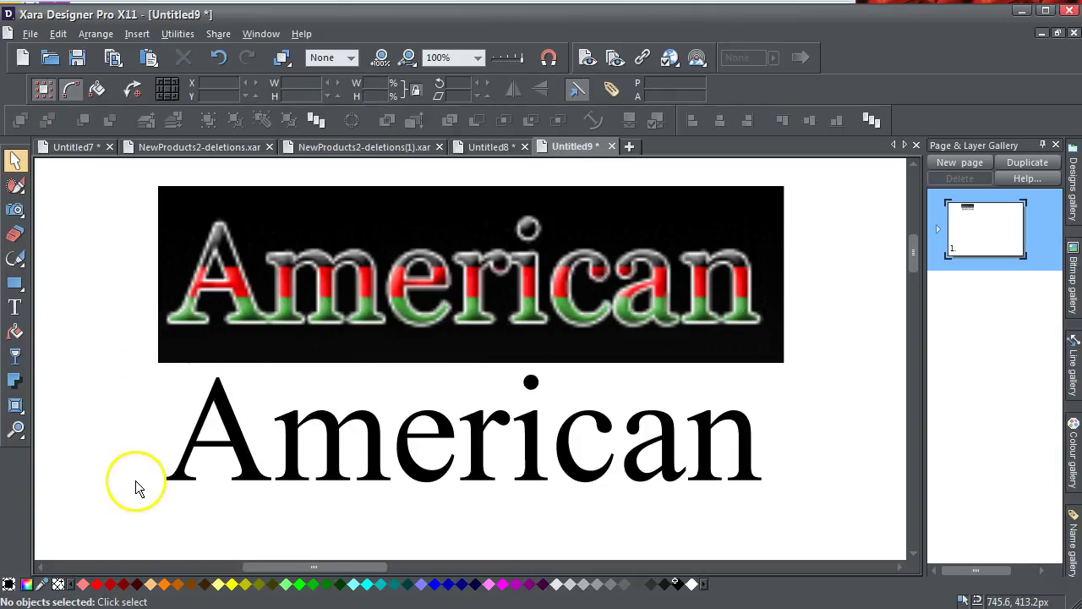
Place a magenta rectangle of about 774 by 177 px behind the "American" text as its background.
left_click(16, 283)
left_click_drag(147, 364, 802, 512)
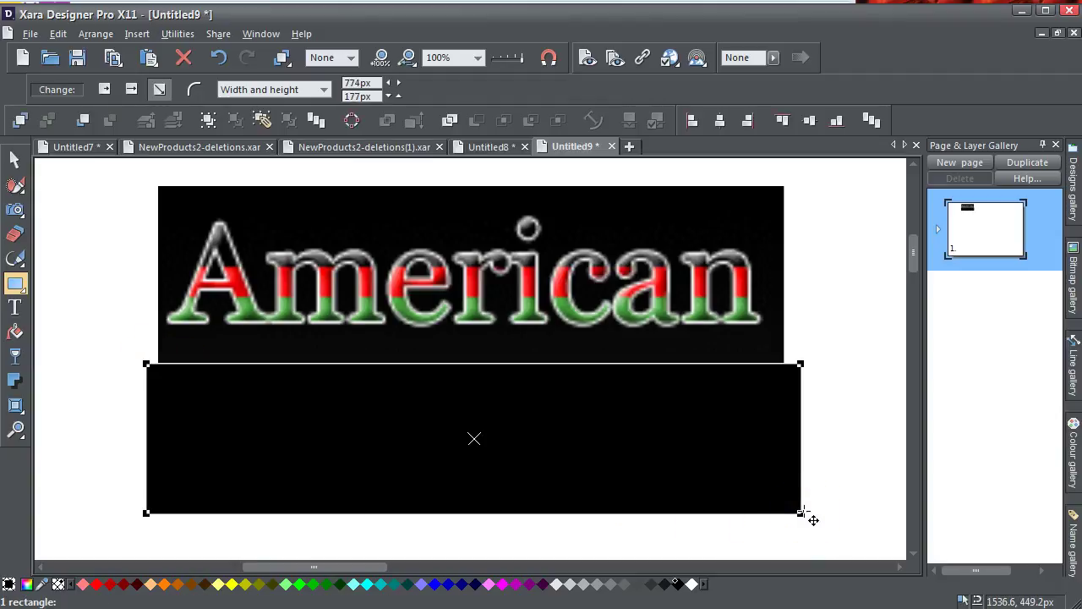
left_click(503, 585)
left_click(15, 160)
left_click(141, 320)
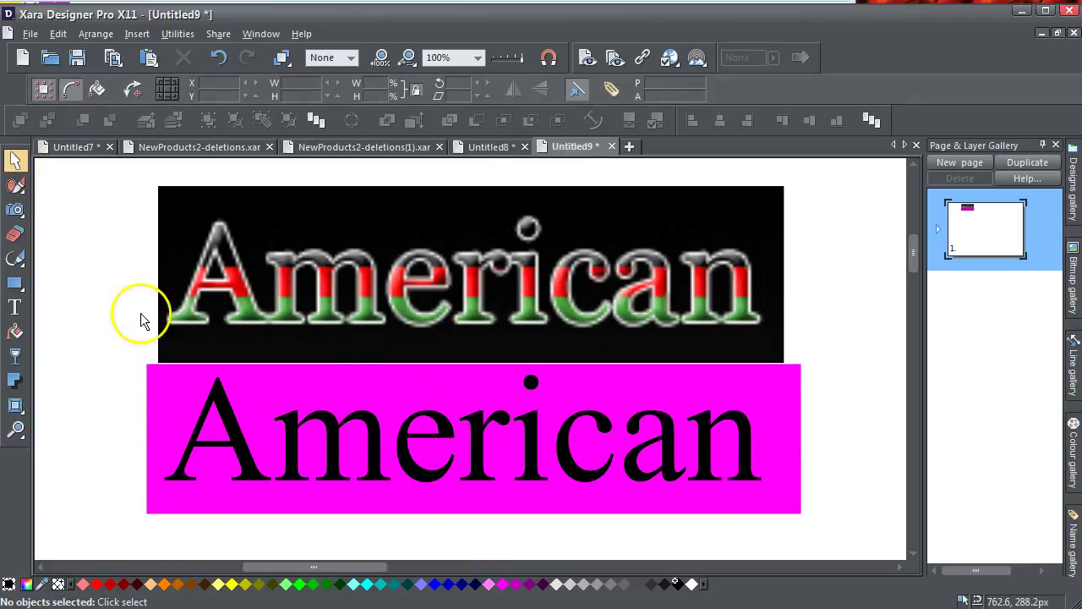
Apply a vertical linear fill to the text, running from green at the letters' base to black at the top of the A.
left_click(240, 451)
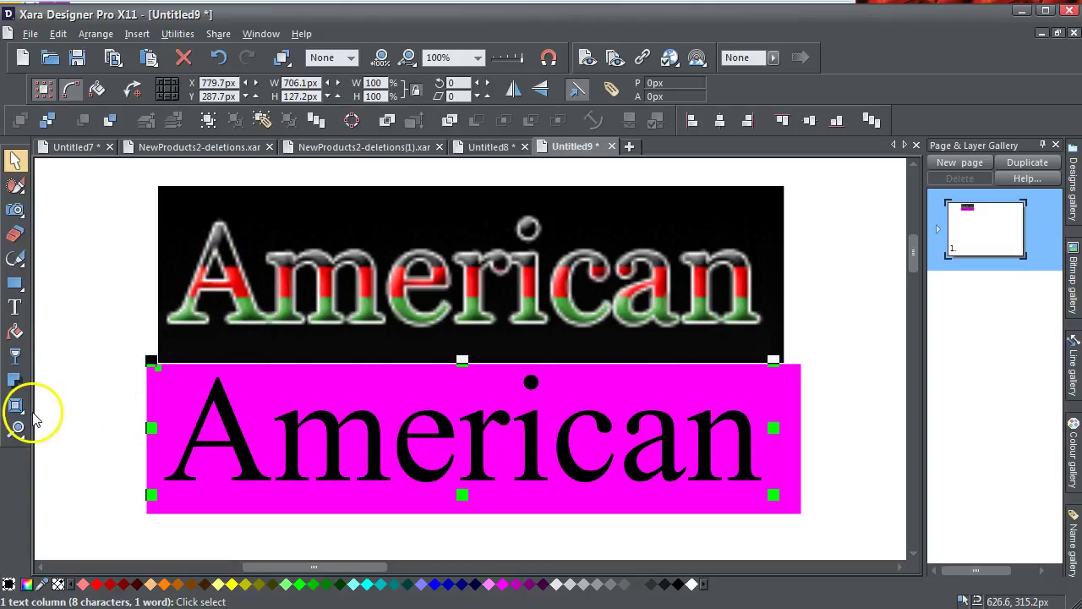
left_click(15, 333)
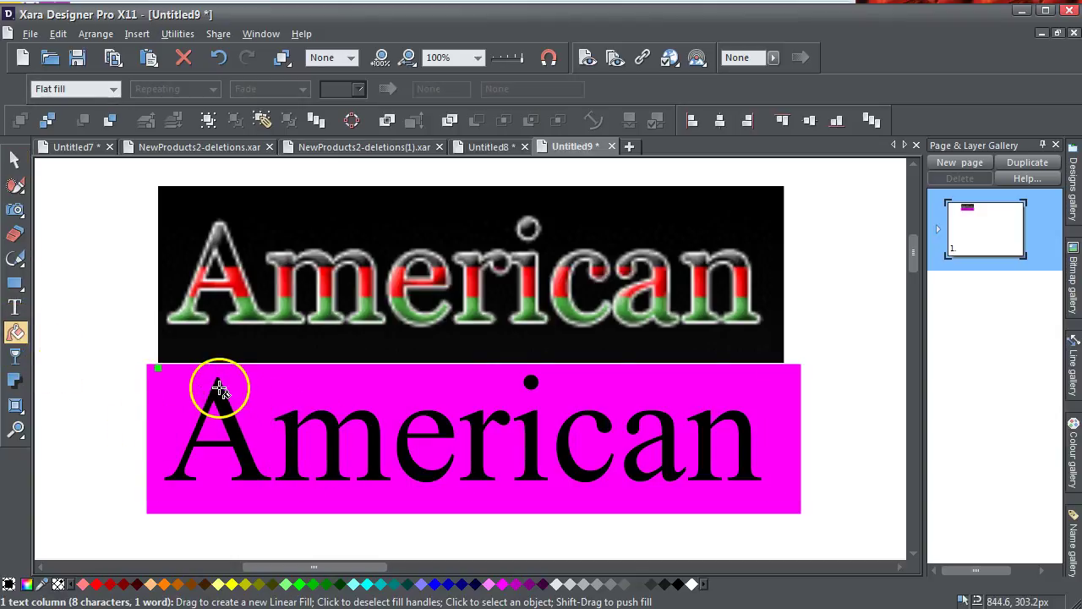
left_click_drag(218, 385, 218, 425)
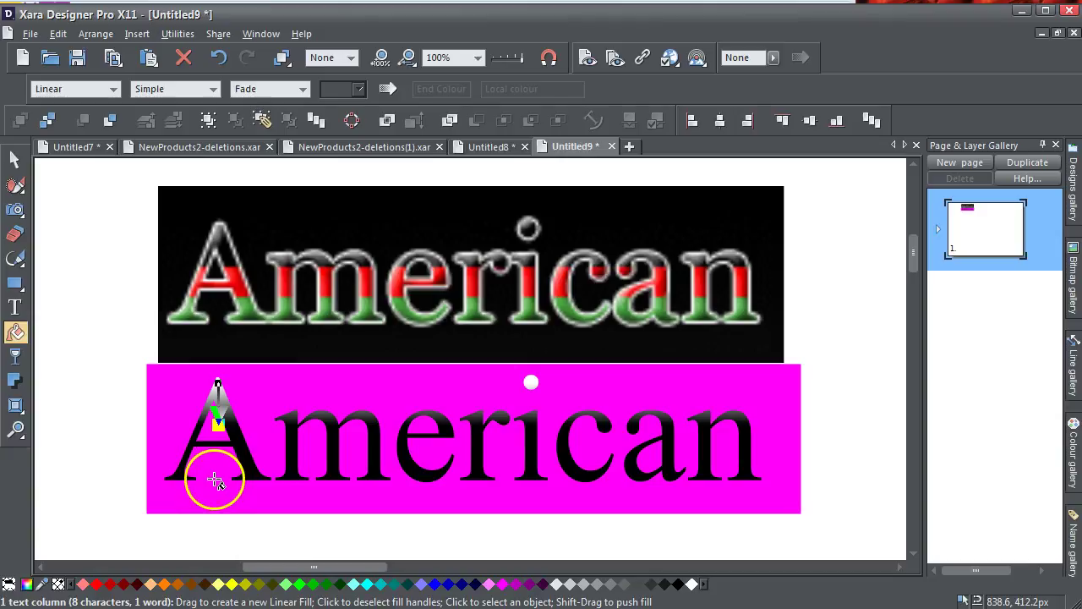
left_click_drag(217, 482, 220, 386)
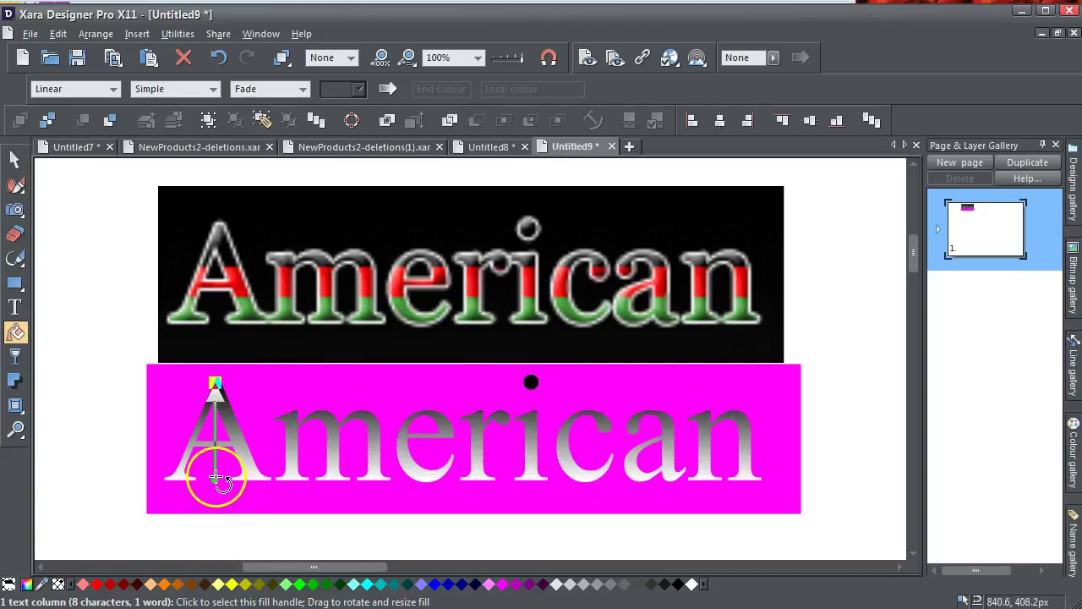
left_click(215, 480)
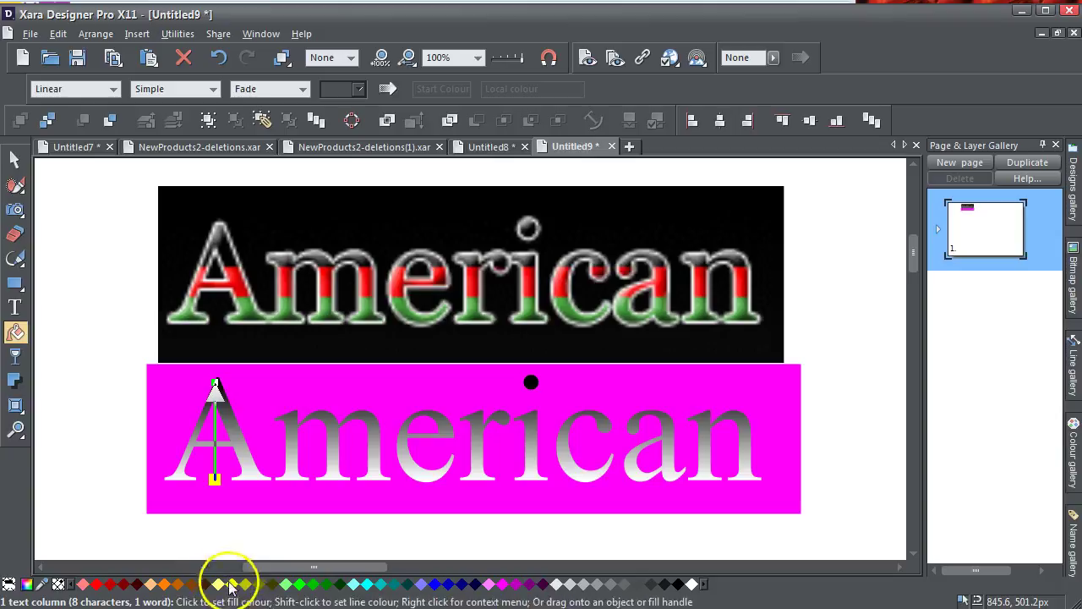
left_click(312, 583)
left_click(280, 531)
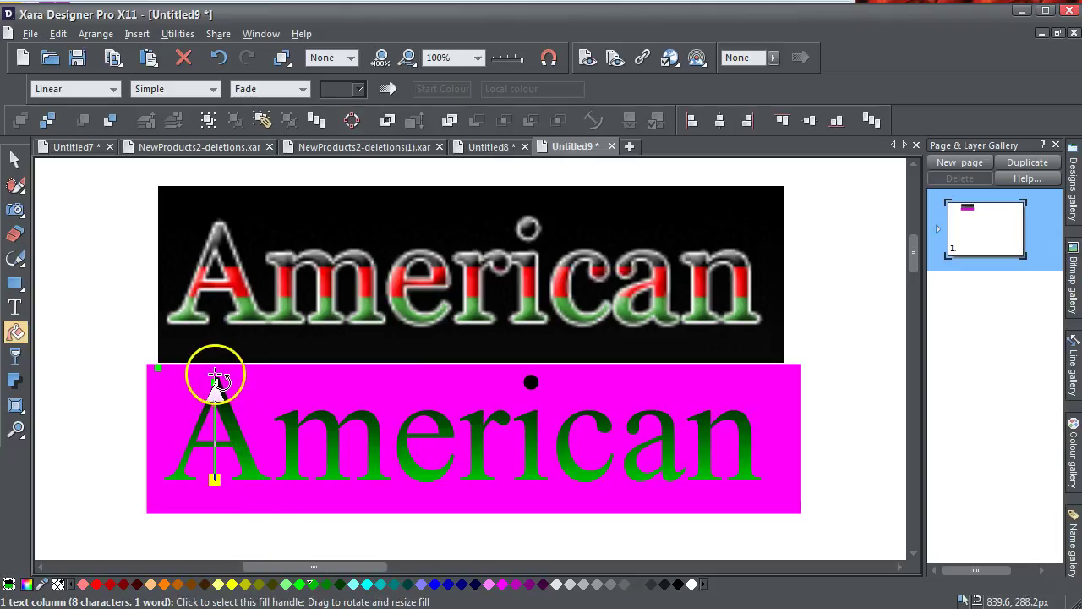
Add a red colour stop near the middle of the text's linear fill, undoing any accidental redraw of the fill.
left_click(222, 448)
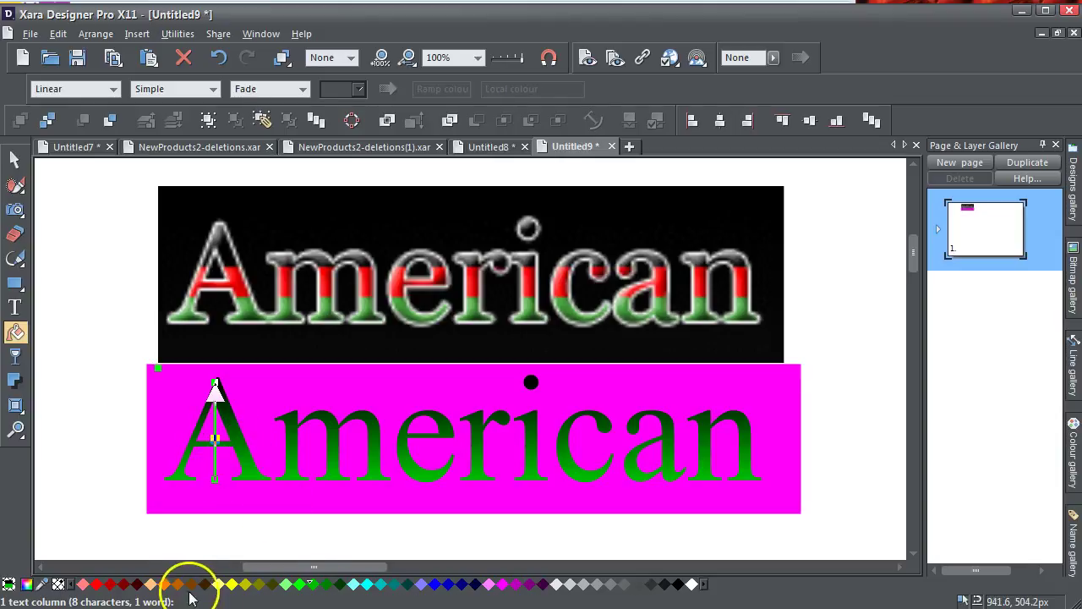
left_click(95, 587)
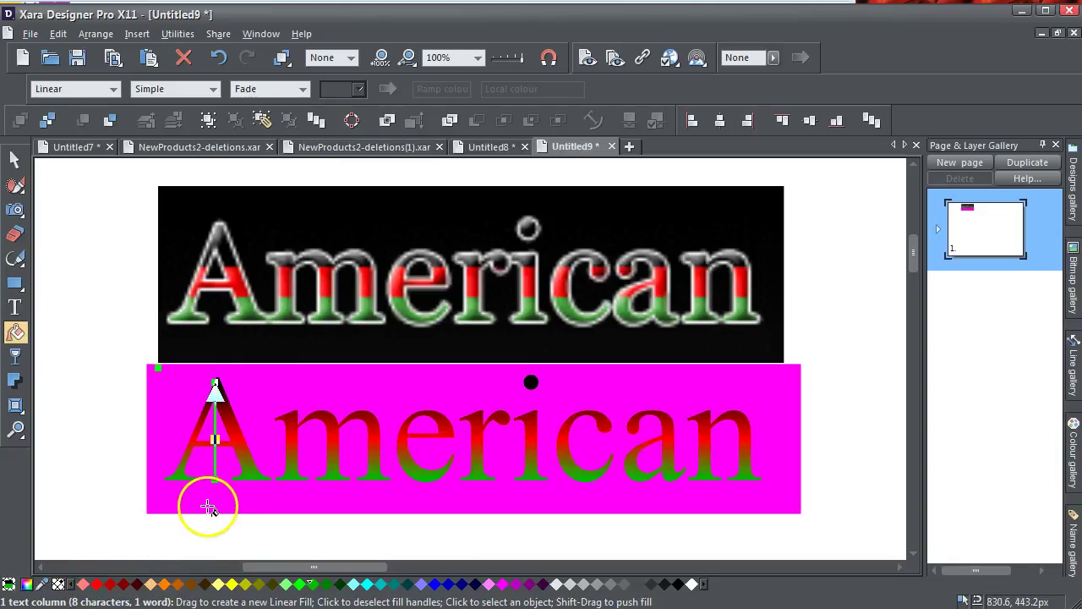
left_click_drag(217, 387, 240, 440)
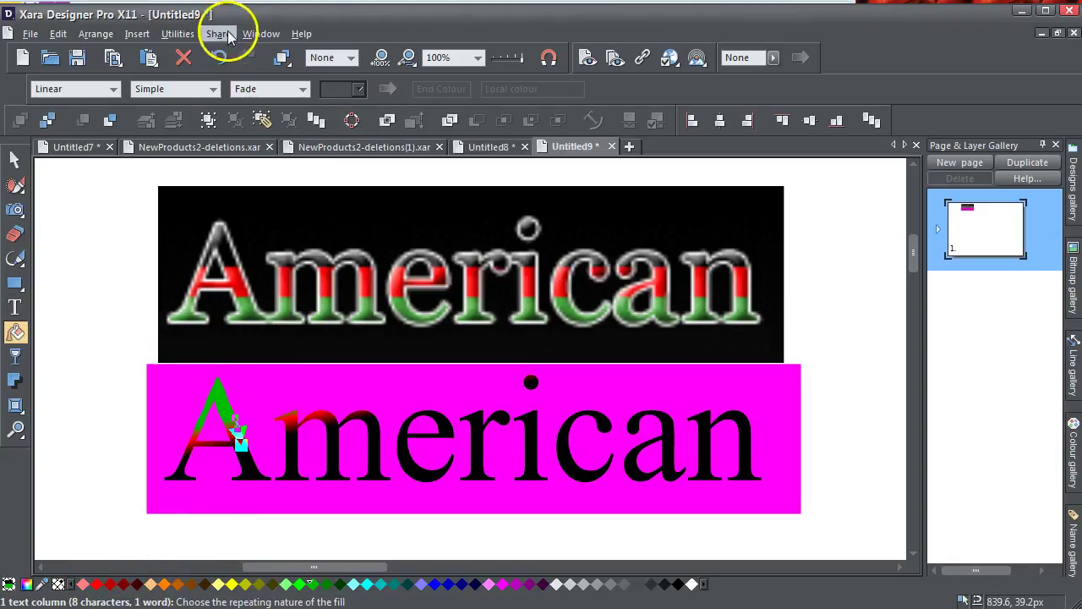
left_click(218, 57)
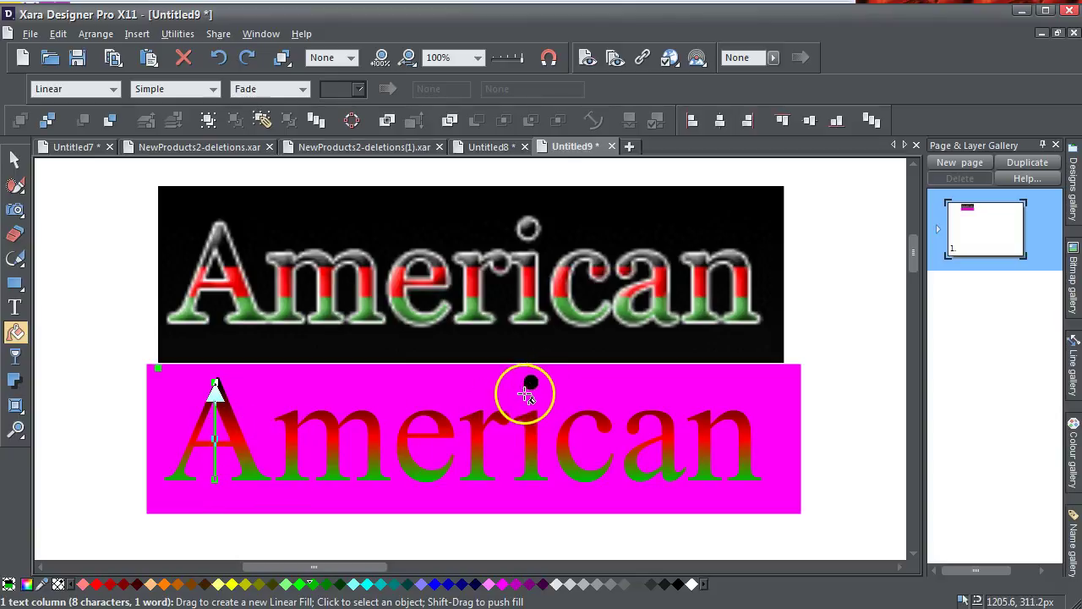
Add a black colour stop just above the red one in the text's linear fill to sharpen the black-to-red transition.
left_click(17, 428)
left_click_drag(126, 357, 322, 525)
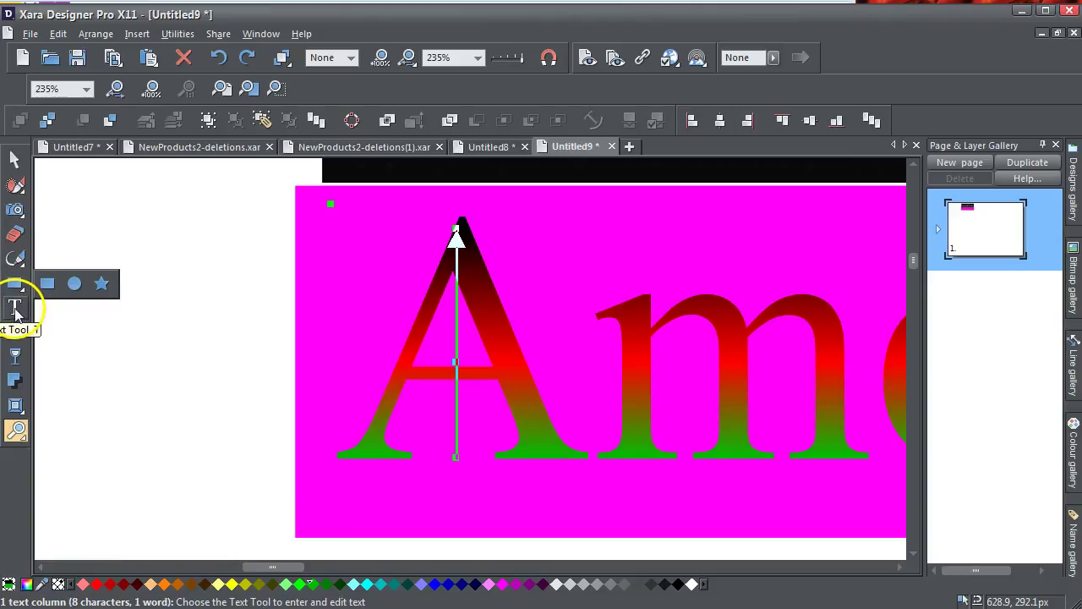
left_click(16, 333)
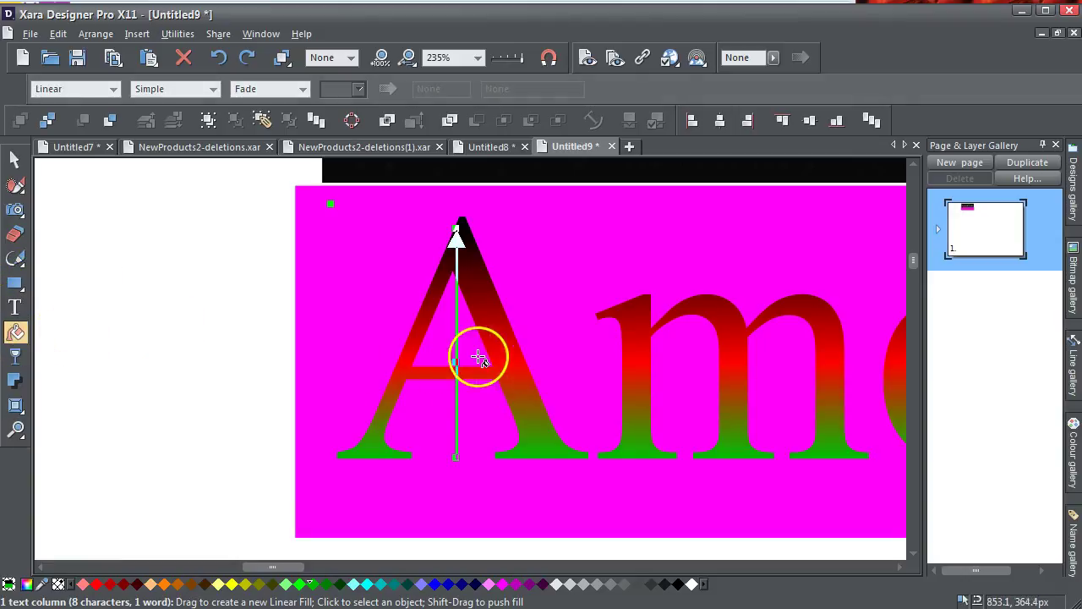
double_click(456, 333)
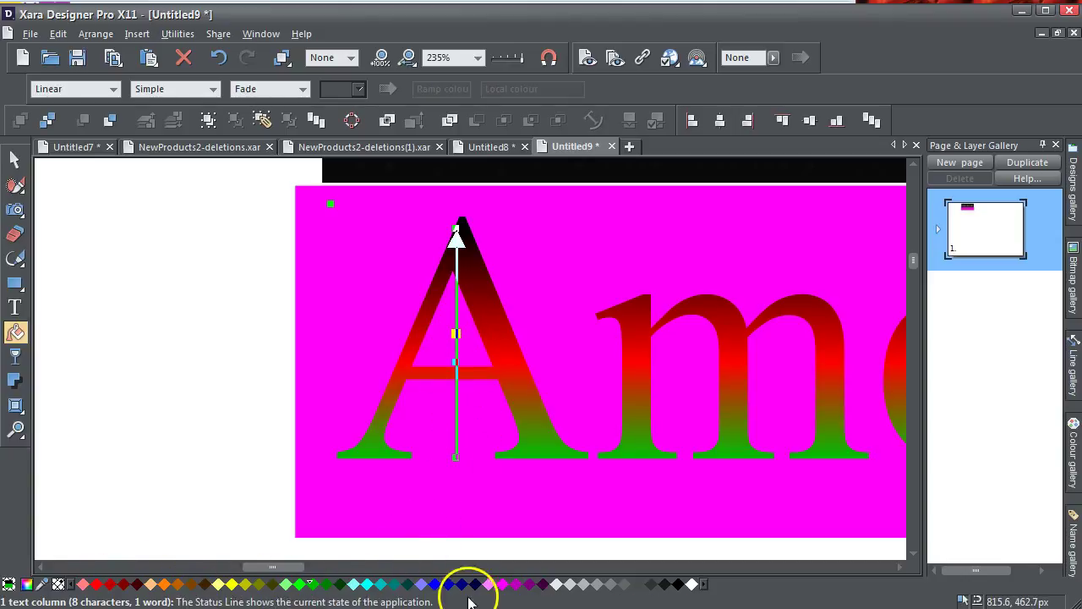
left_click(679, 585)
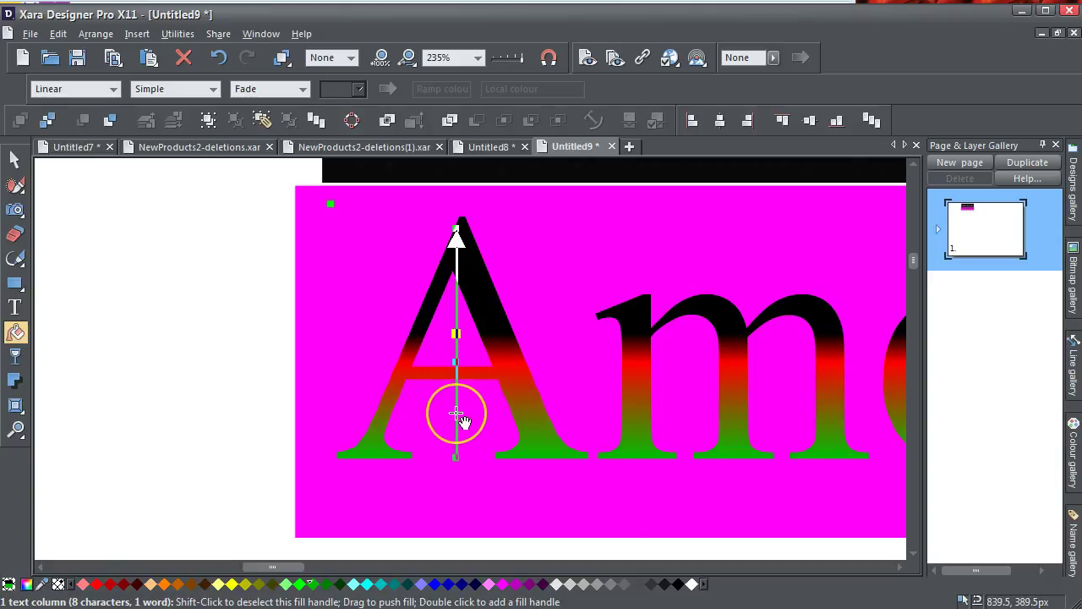
Add a second red colour stop below the first one in the fill to widen the solid red band.
left_click(455, 414)
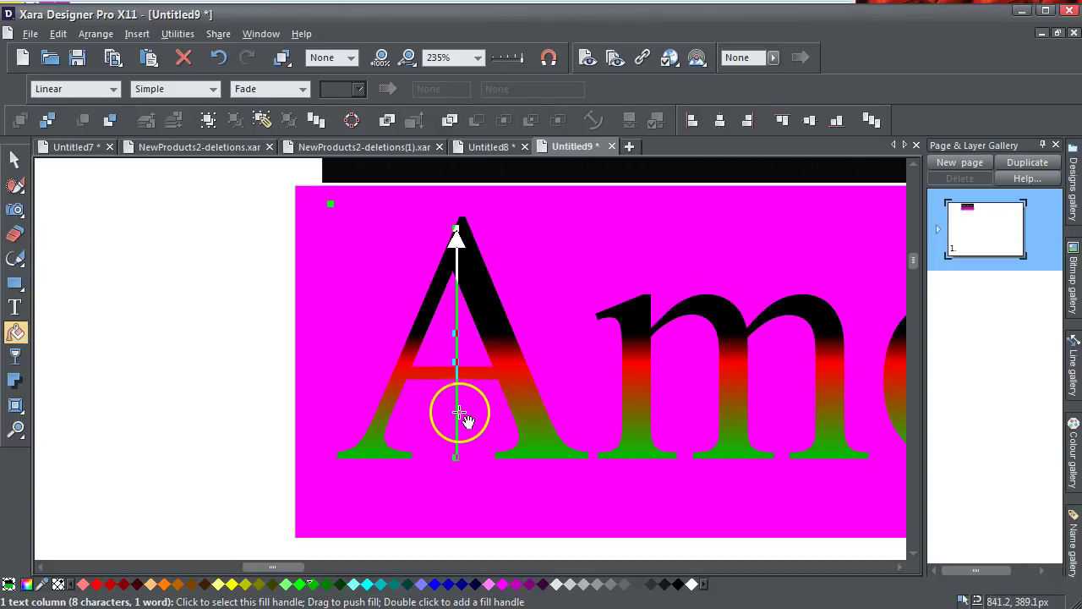
left_click(15, 429)
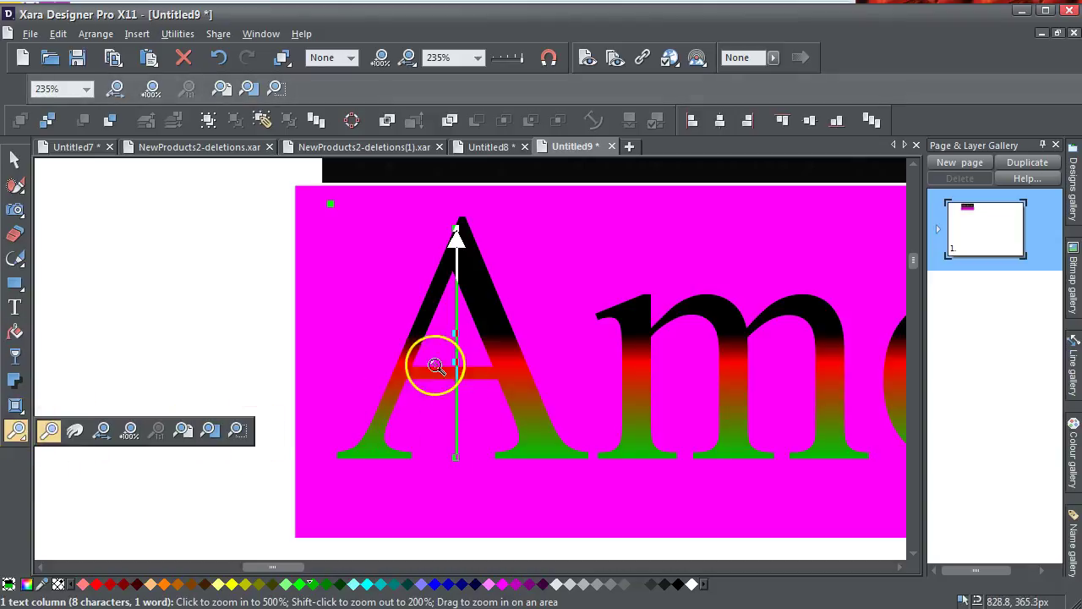
left_click_drag(248, 318, 595, 527)
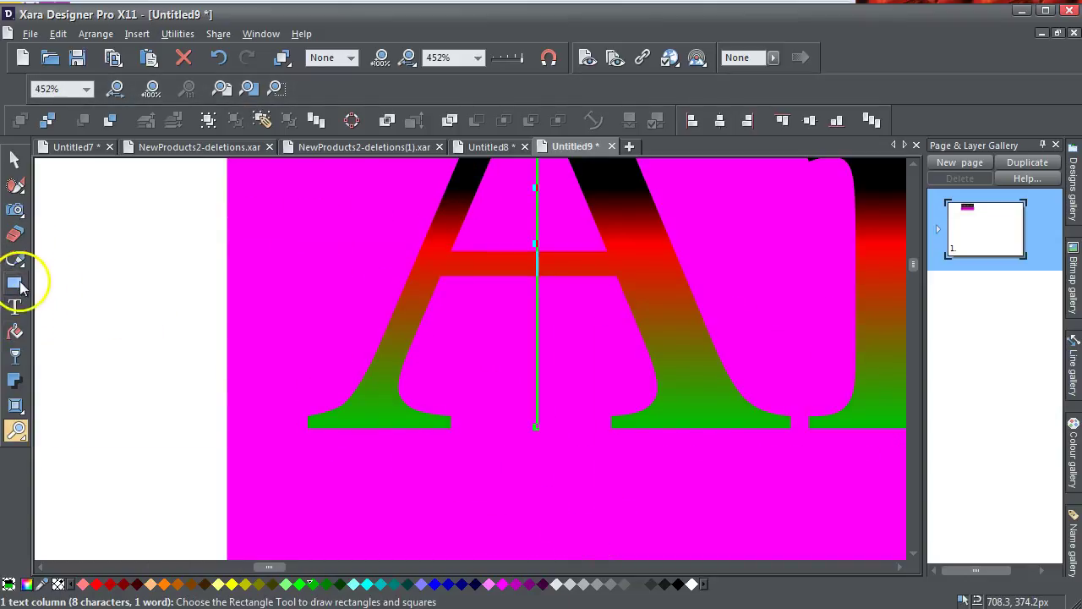
left_click(16, 331)
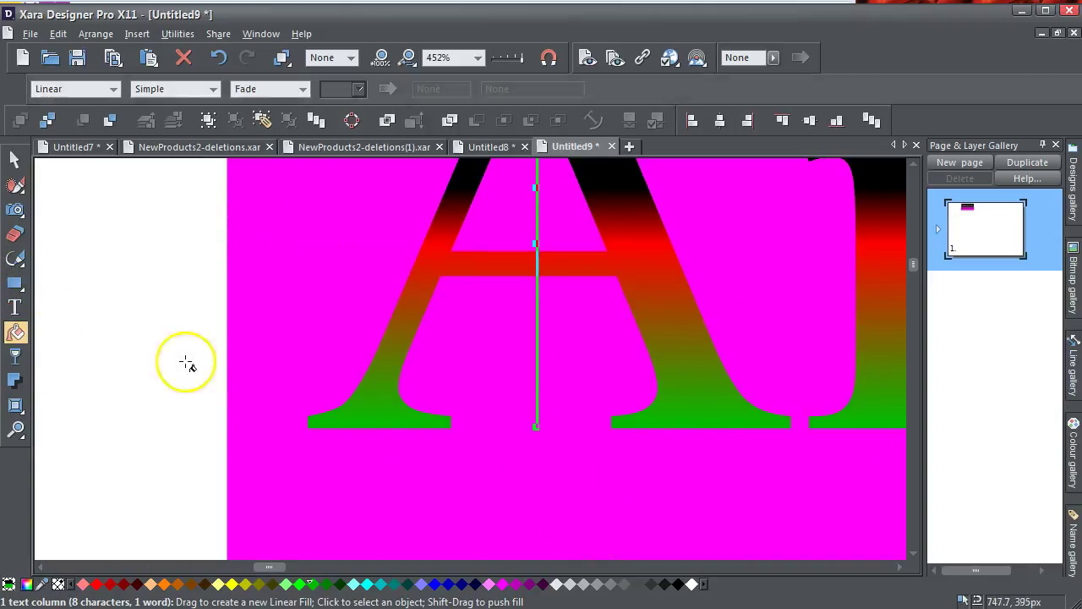
double_click(536, 325)
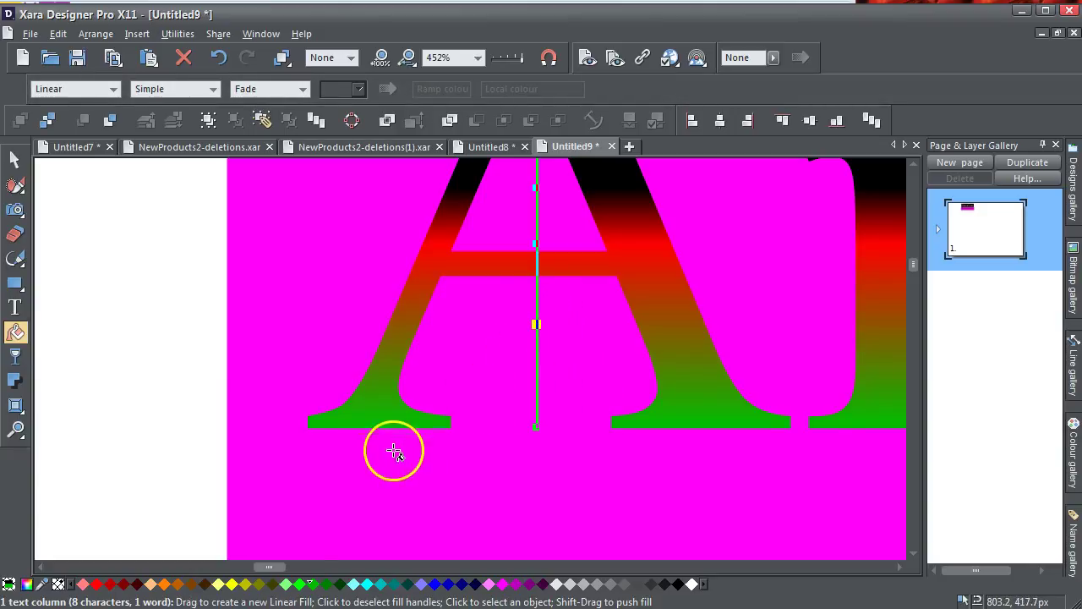
left_click(97, 585)
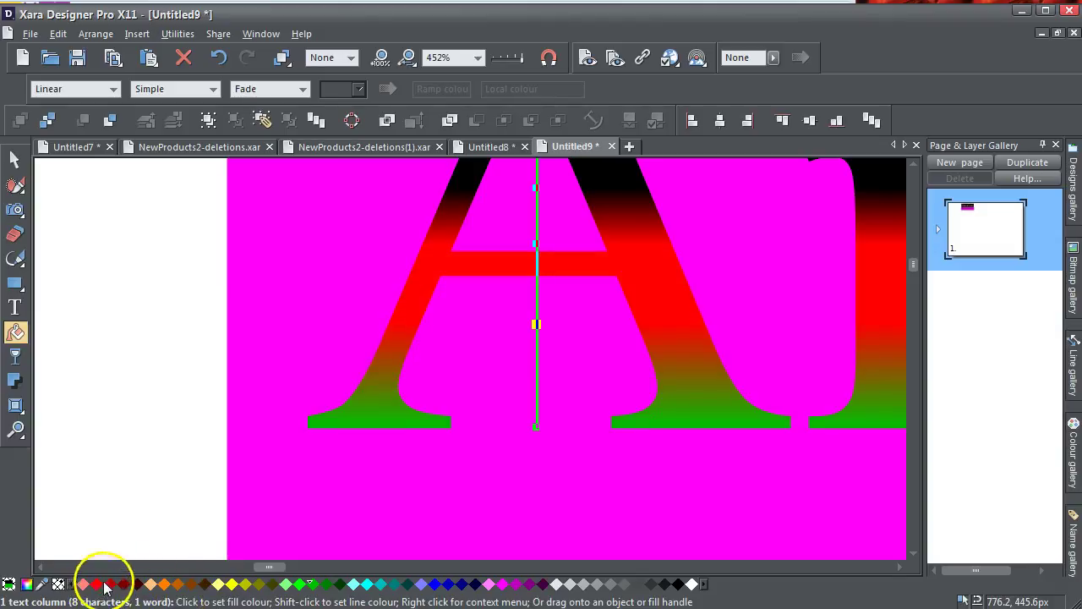
Add a green colour stop just below the lower red one and compare the banding with the sample lettering.
left_click(538, 364)
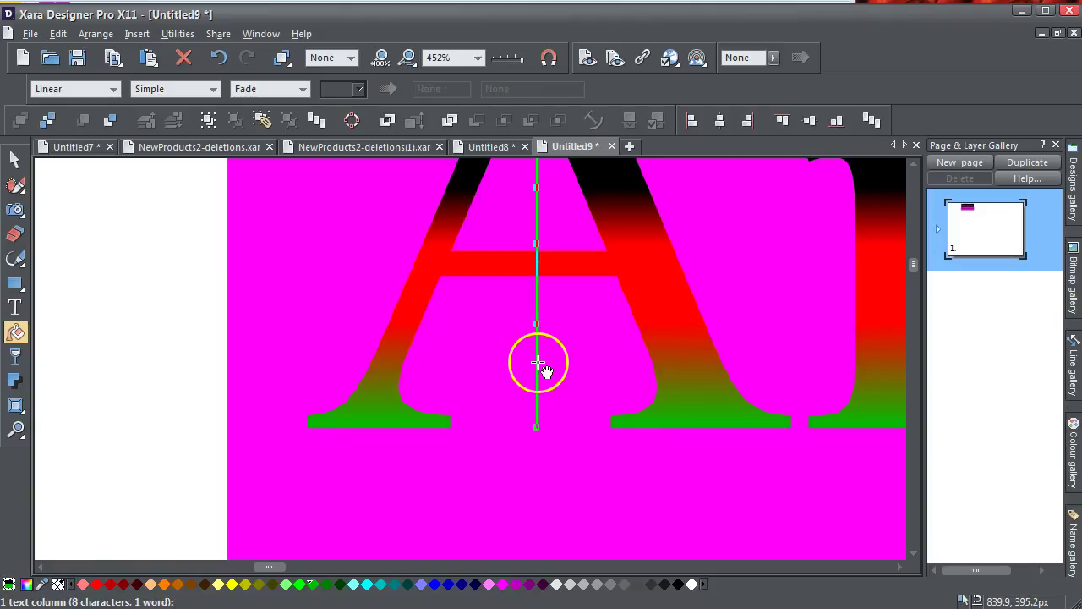
left_click(314, 585)
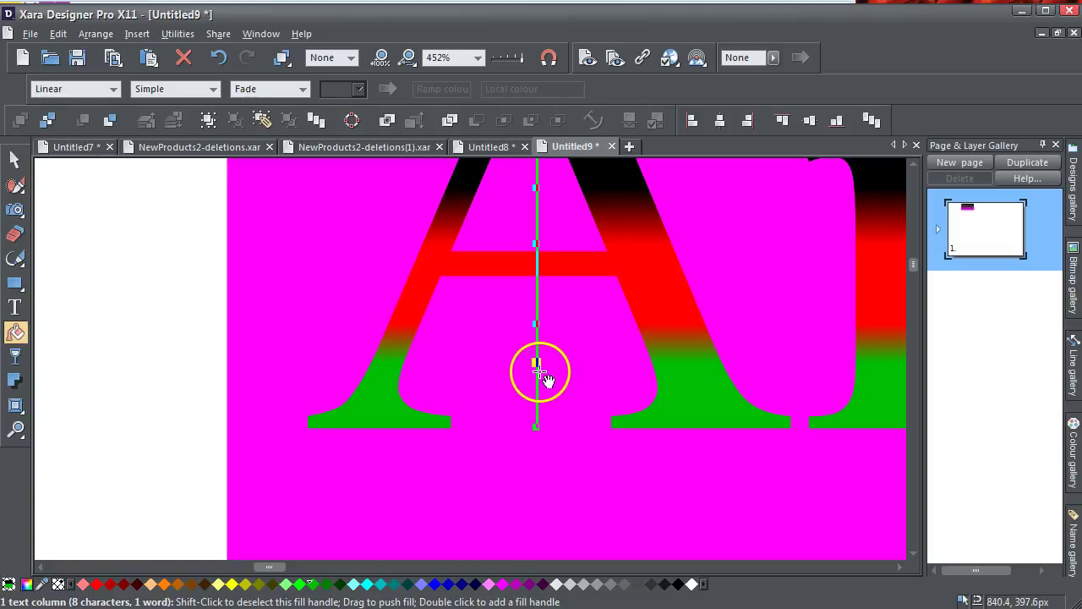
left_click(408, 61)
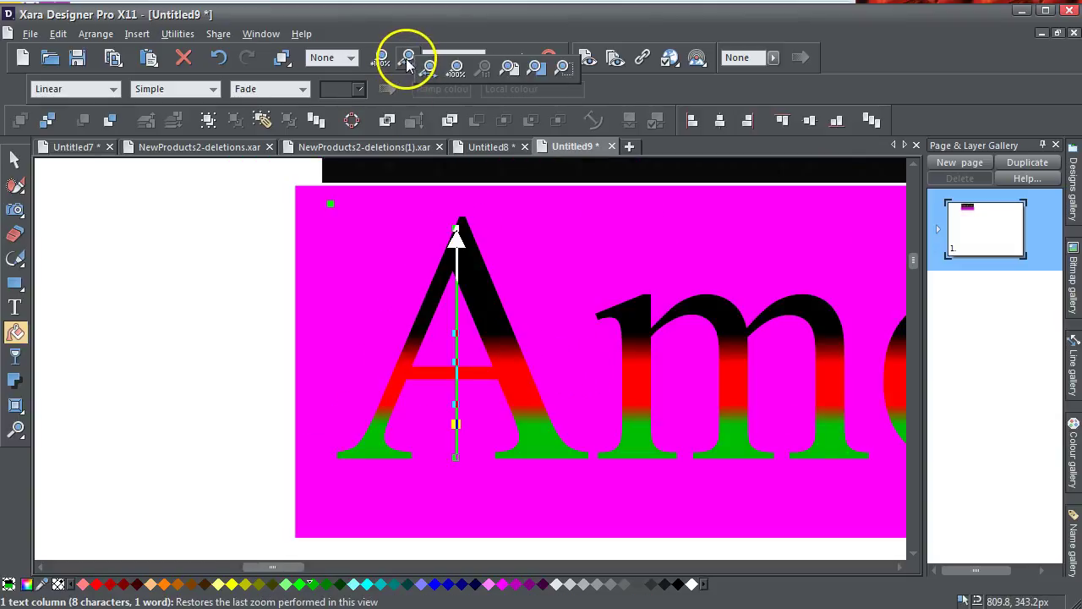
scroll(914, 259, "up", 3)
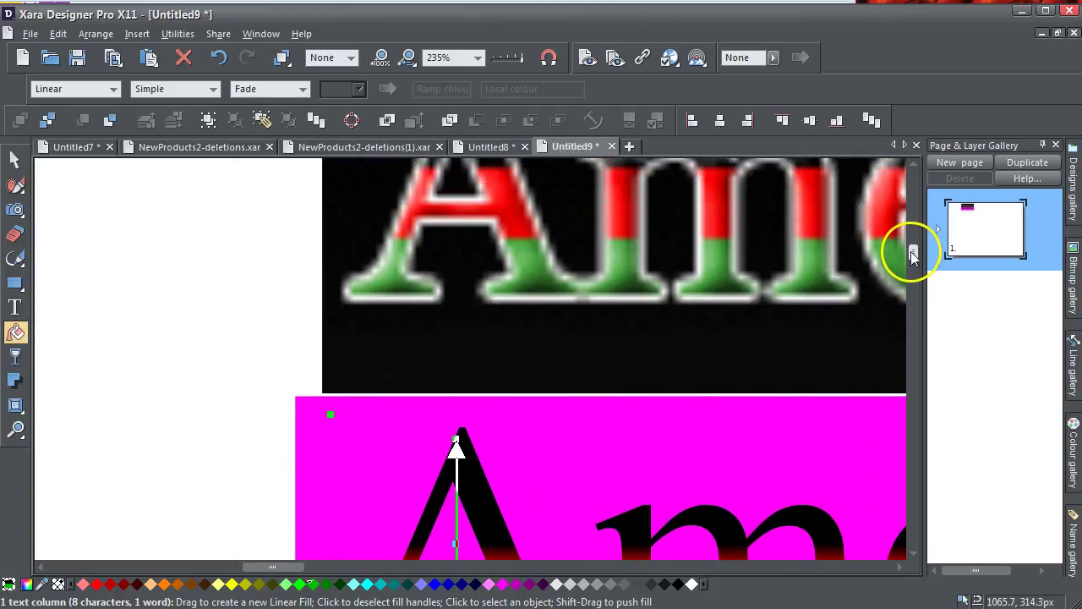
left_click_drag(912, 253, 912, 248)
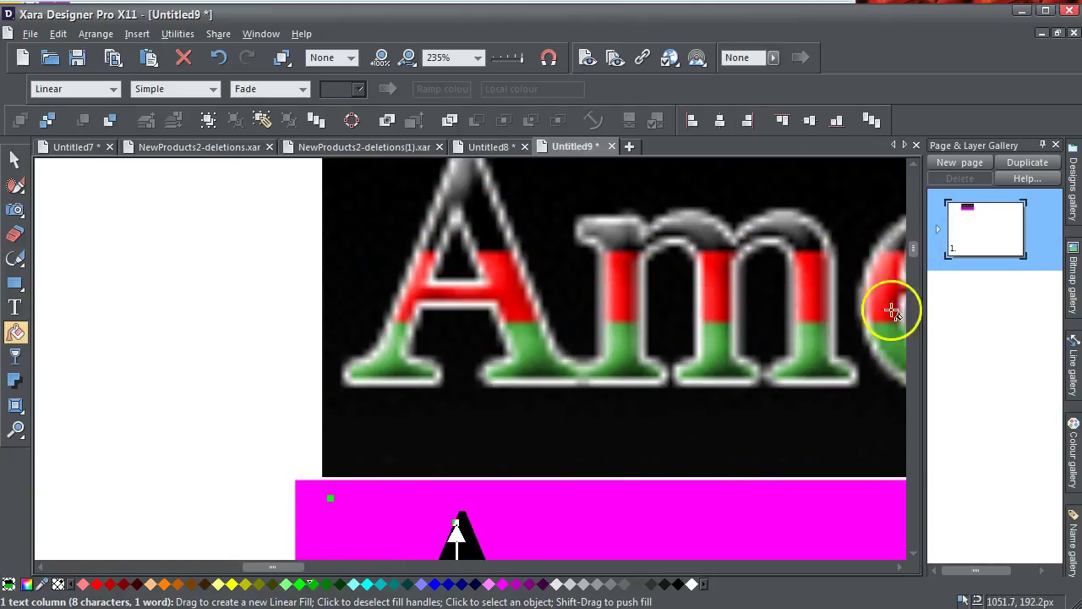
scroll(913, 253, "down", 5)
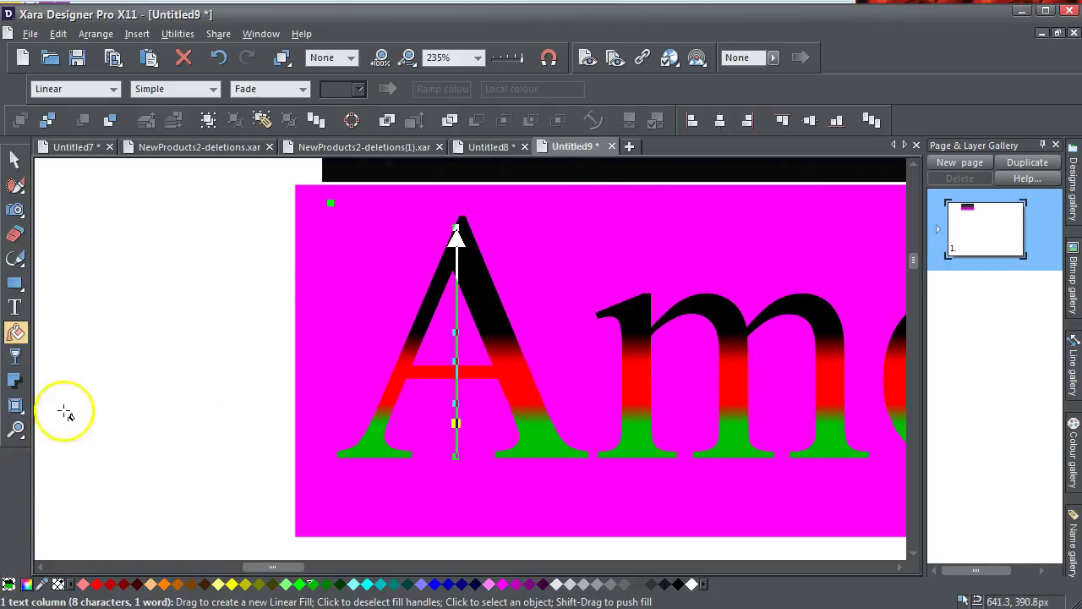
Bring the lower red and green stops of the text's linear fill to the same point for a hard red-green edge.
left_click(15, 428)
left_click_drag(358, 362, 558, 470)
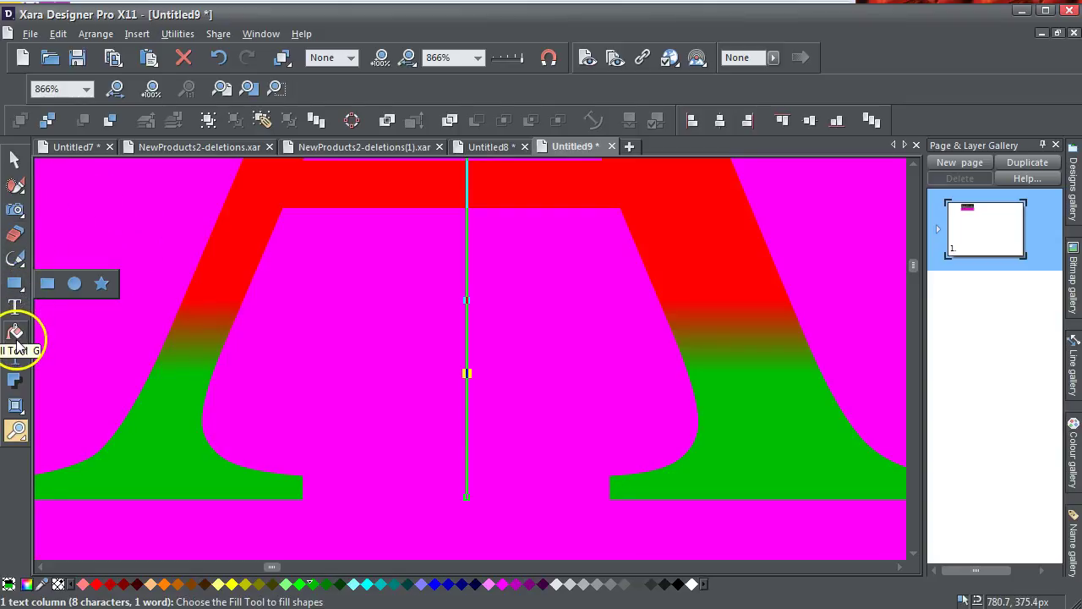
left_click(16, 334)
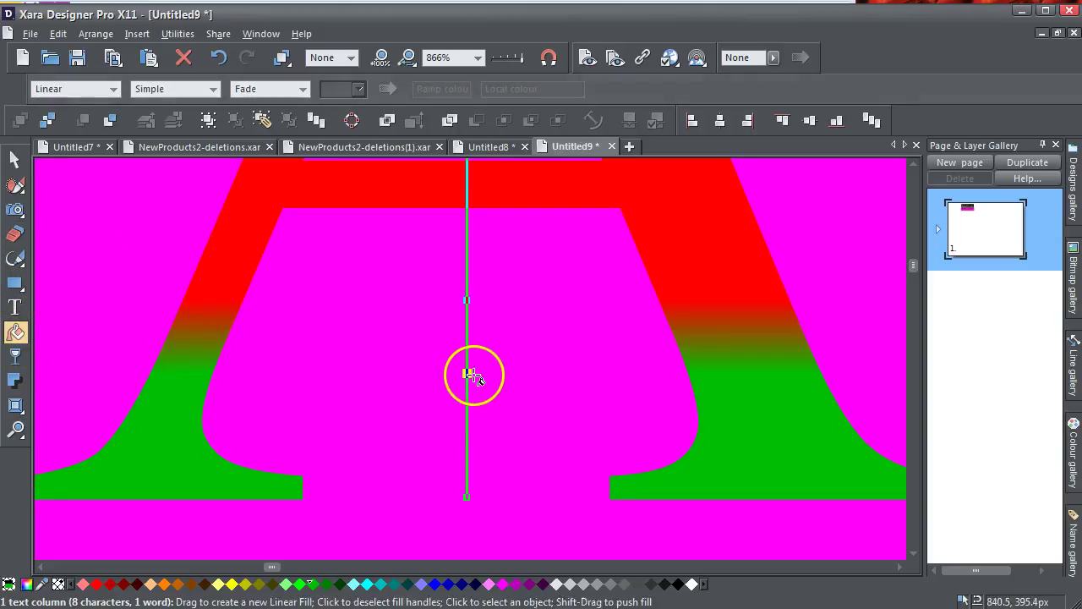
left_click_drag(469, 377, 469, 346)
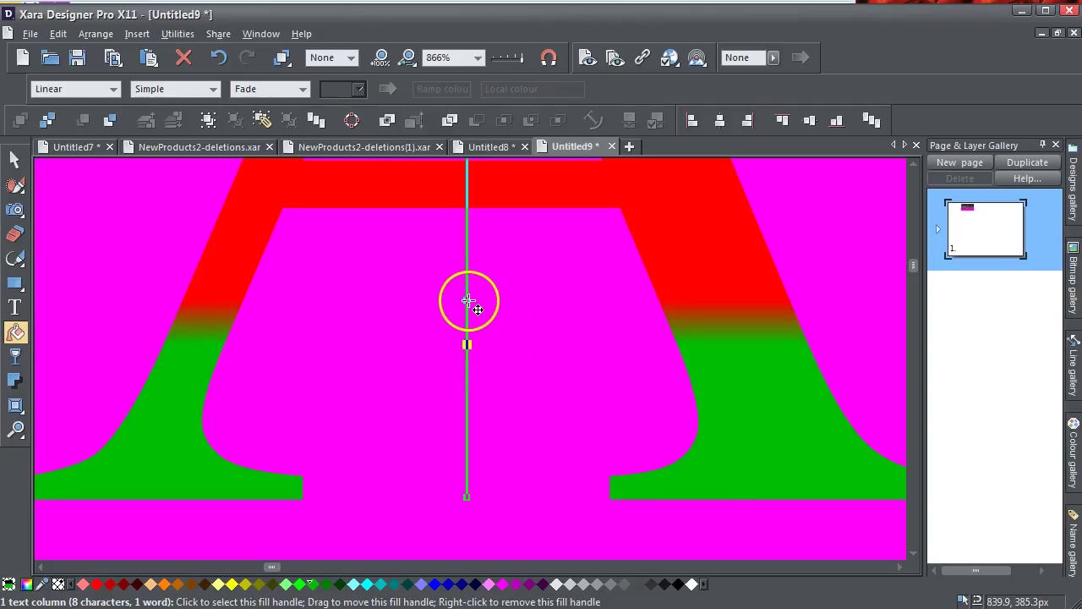
left_click_drag(468, 302, 467, 344)
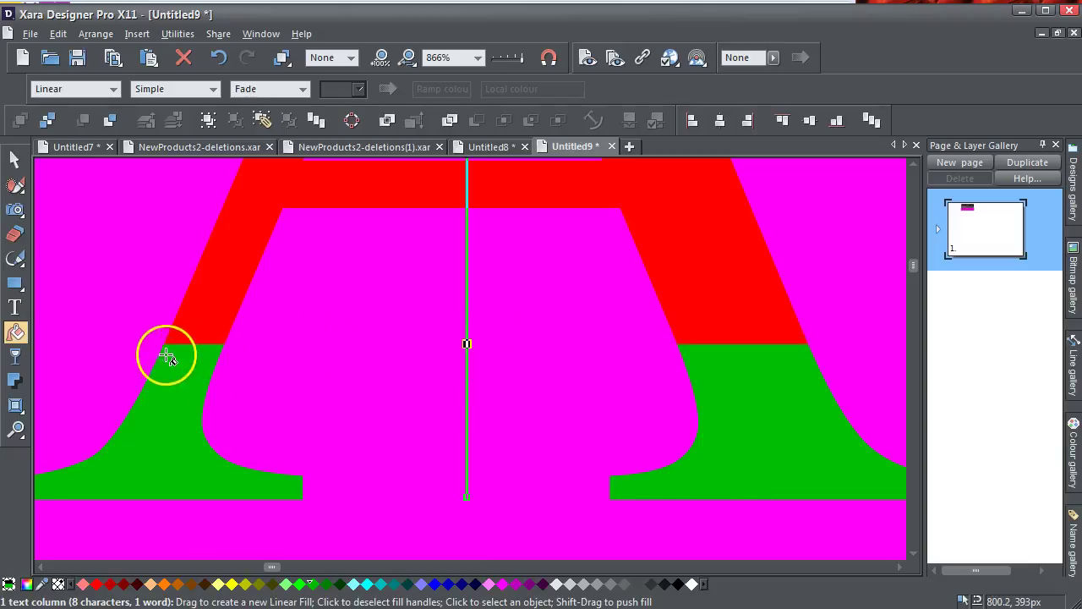
Bring the black and upper red stops together for a hard edge, and compare the whole lettering with the sample.
left_click_drag(911, 268, 913, 265)
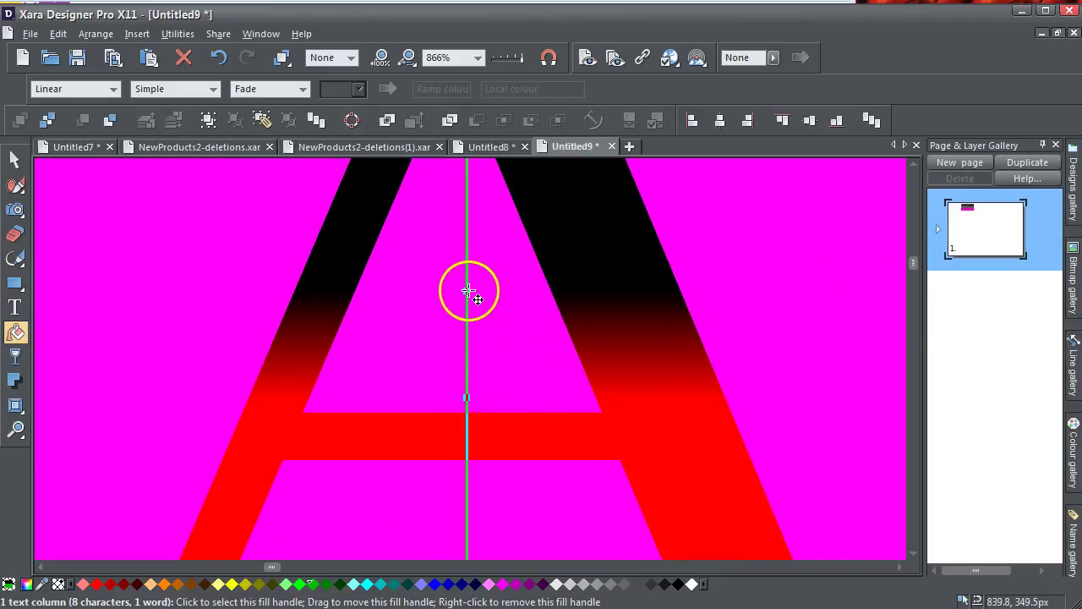
mouse_move(467, 291)
left_mouse_down()
mouse_move(488, 392)
mouse_move(470, 399)
mouse_move(466, 308)
left_mouse_up()
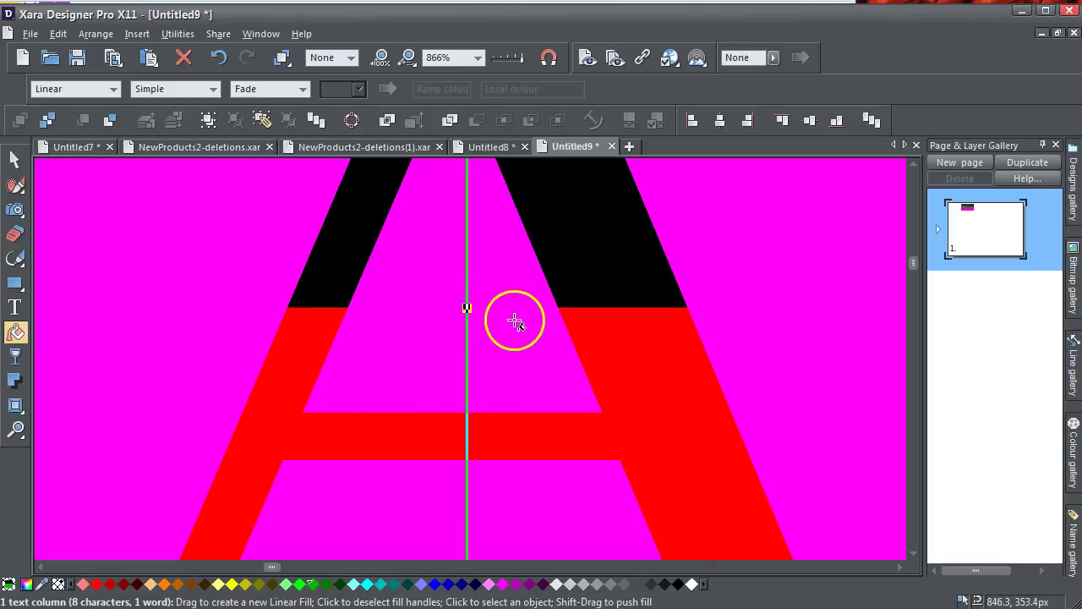
left_click(404, 64)
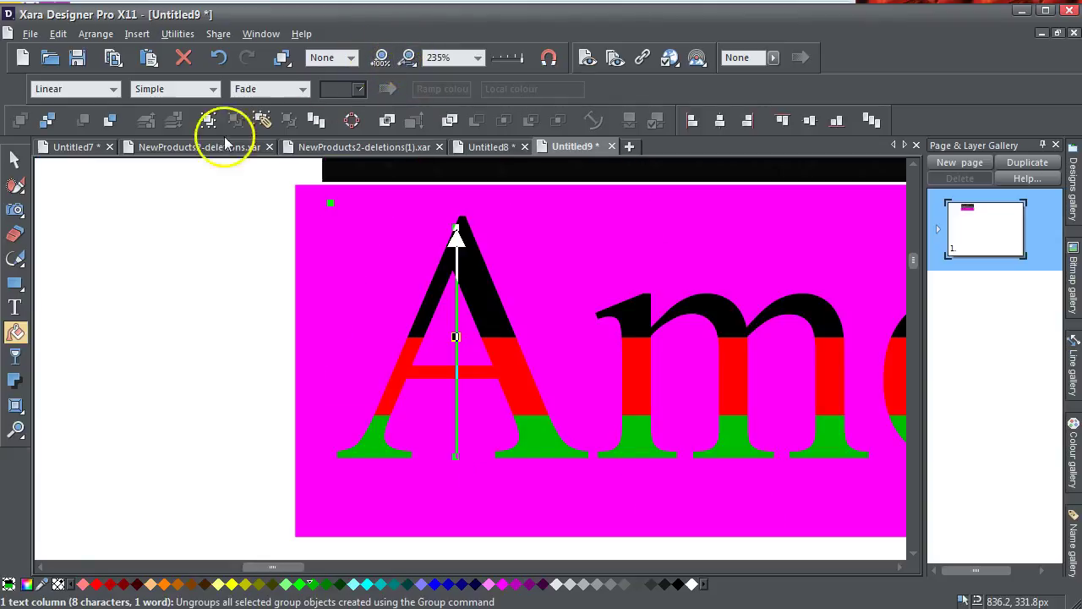
left_click(15, 158)
left_click(95, 250)
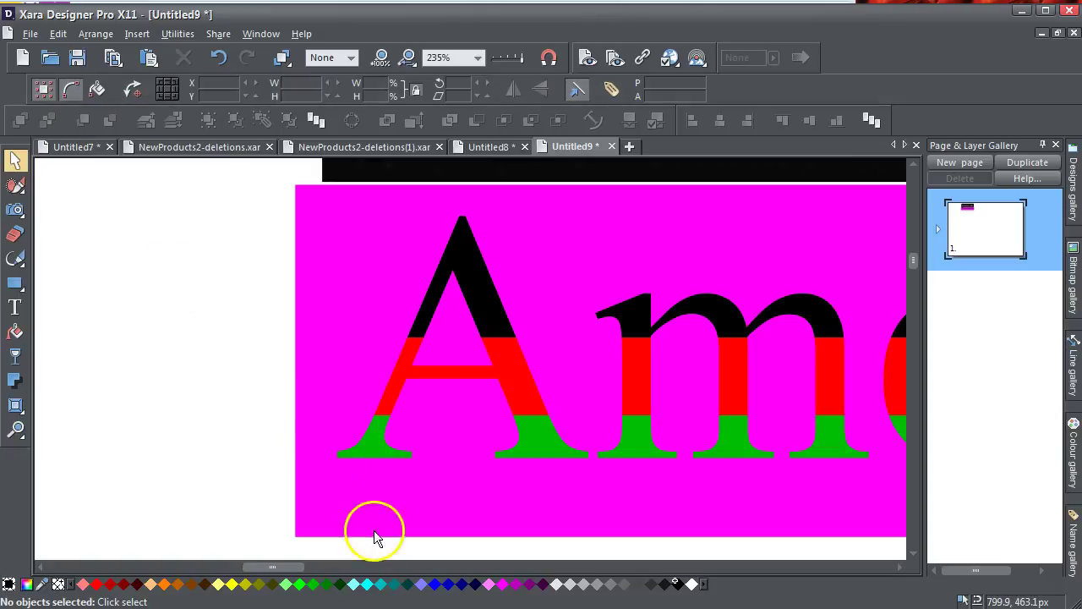
mouse_move(279, 568)
left_mouse_down()
mouse_move(359, 572)
mouse_move(290, 575)
left_mouse_up()
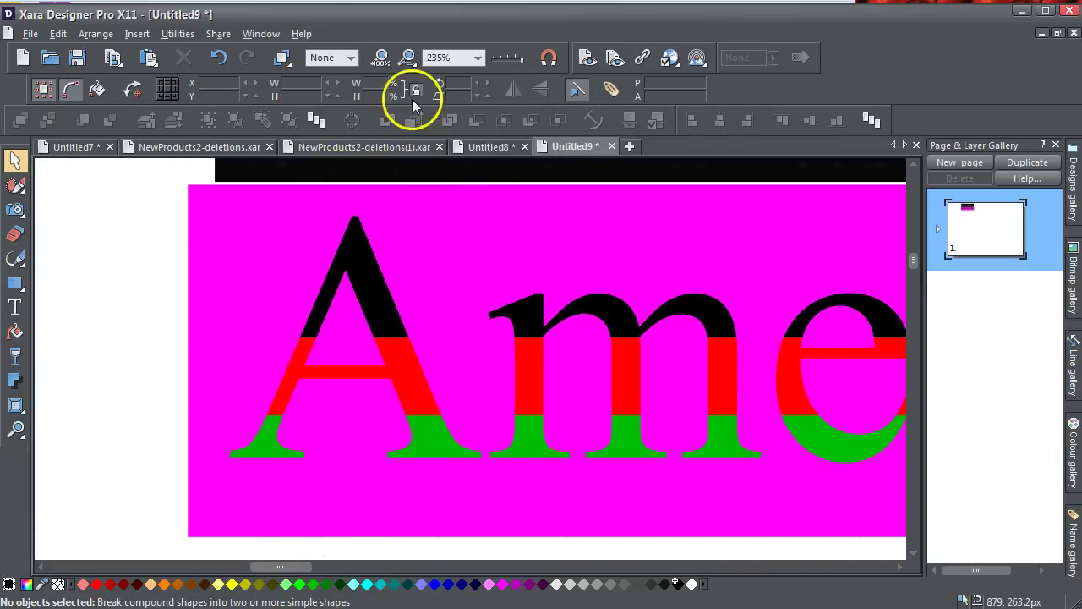
left_click(479, 58)
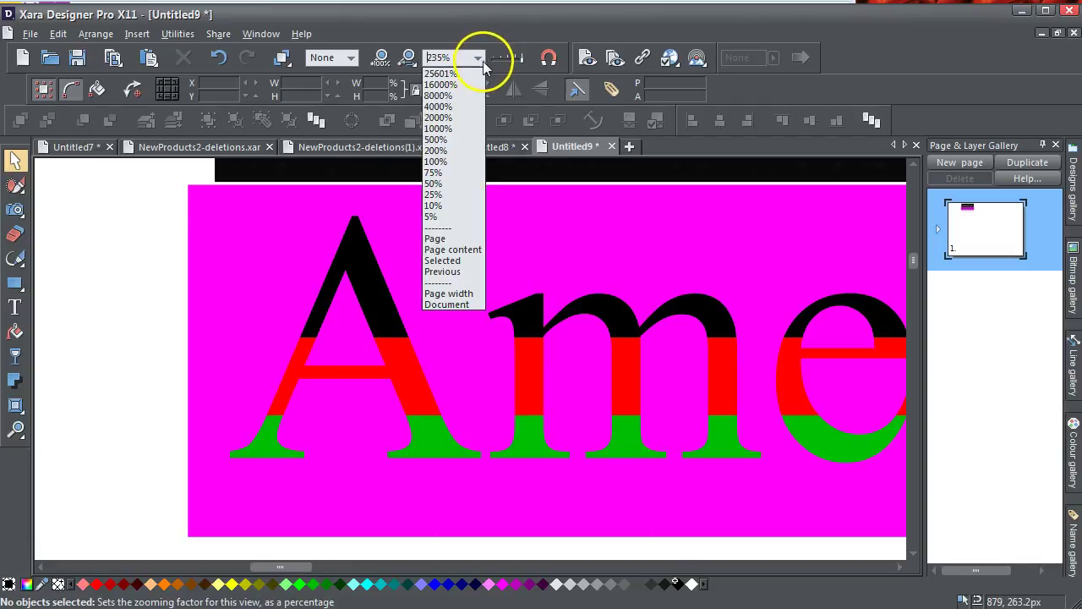
left_click(462, 251)
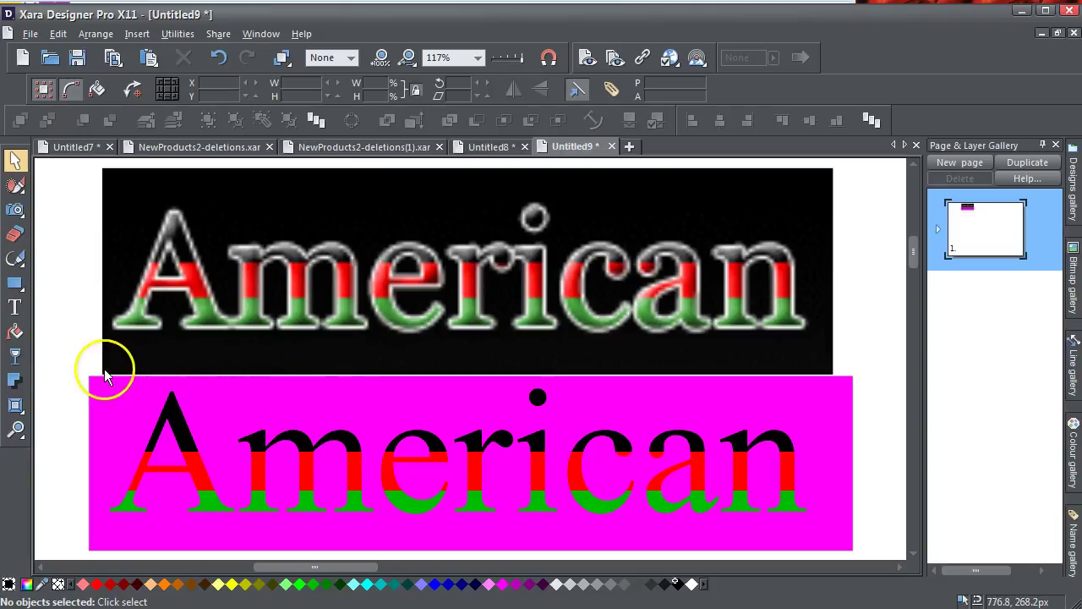
Copy the banded text in place, replace all of the copy's colours with white and put it behind the banded text.
left_click(180, 436)
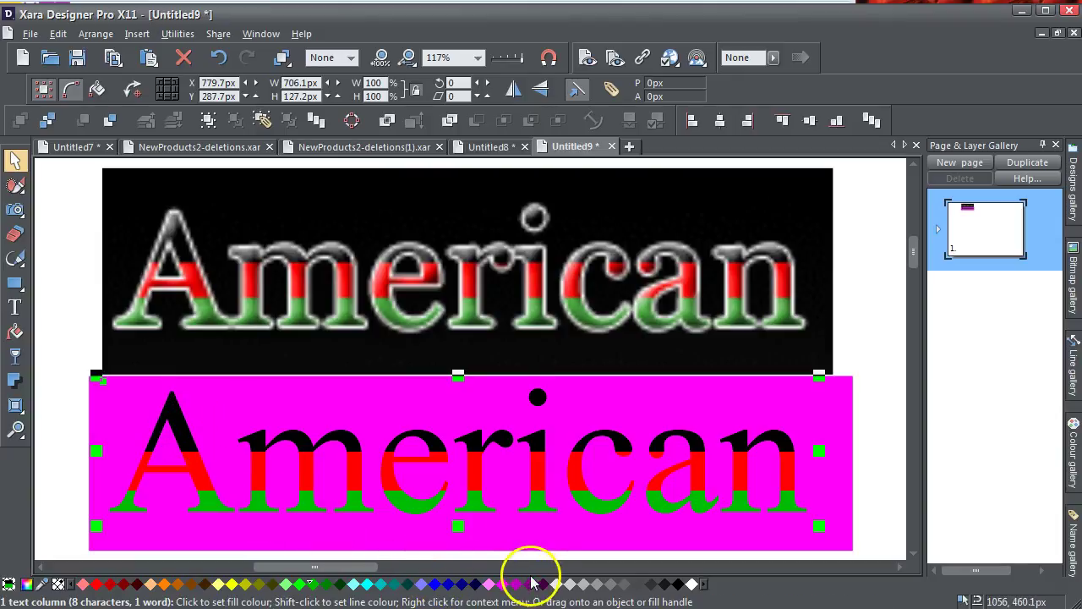
left_click(692, 583)
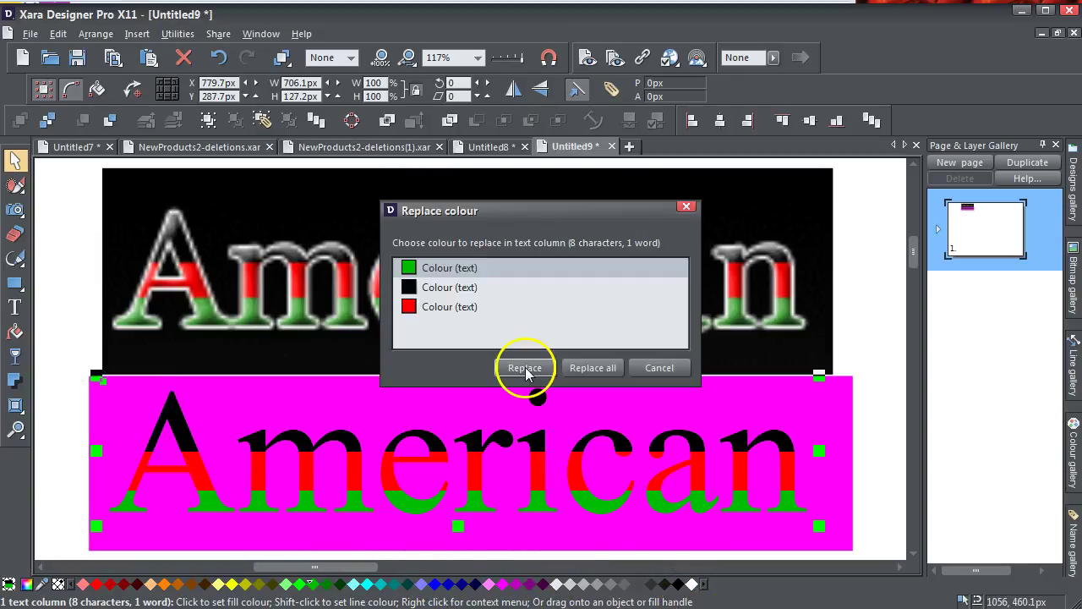
left_click(574, 368)
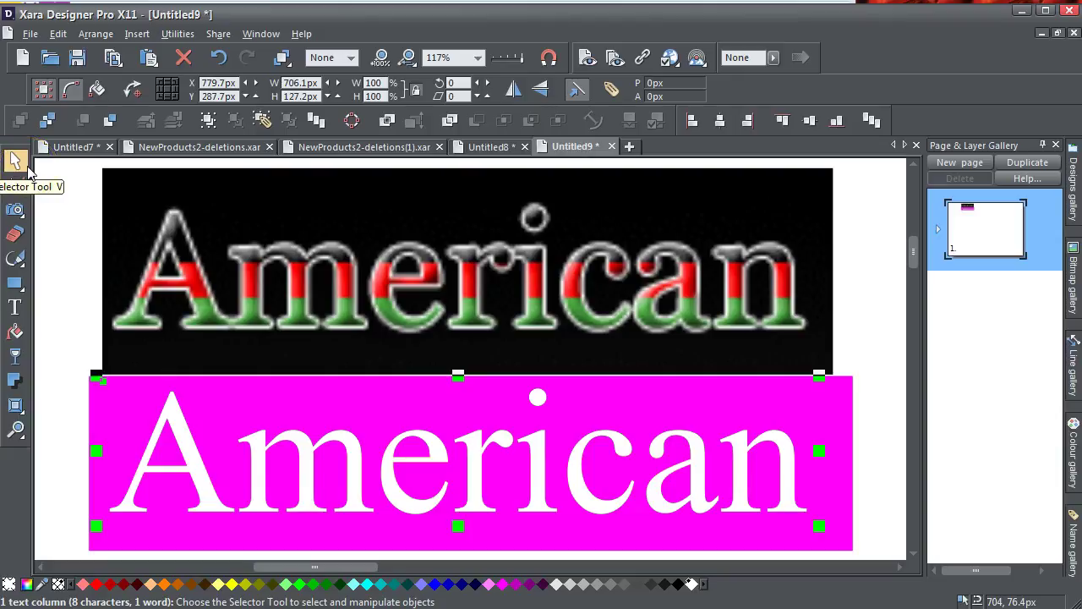
key("ctrl+shift+a")
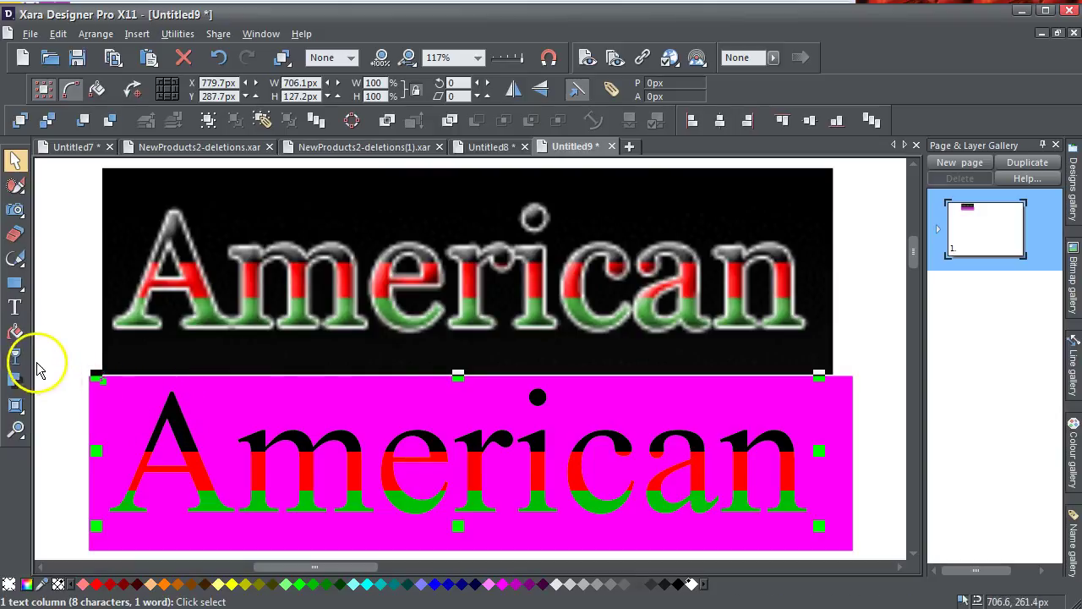
Add a one-step outward contour of about 3.7 px with mitred joins to the white text.
mouse_move(16, 406)
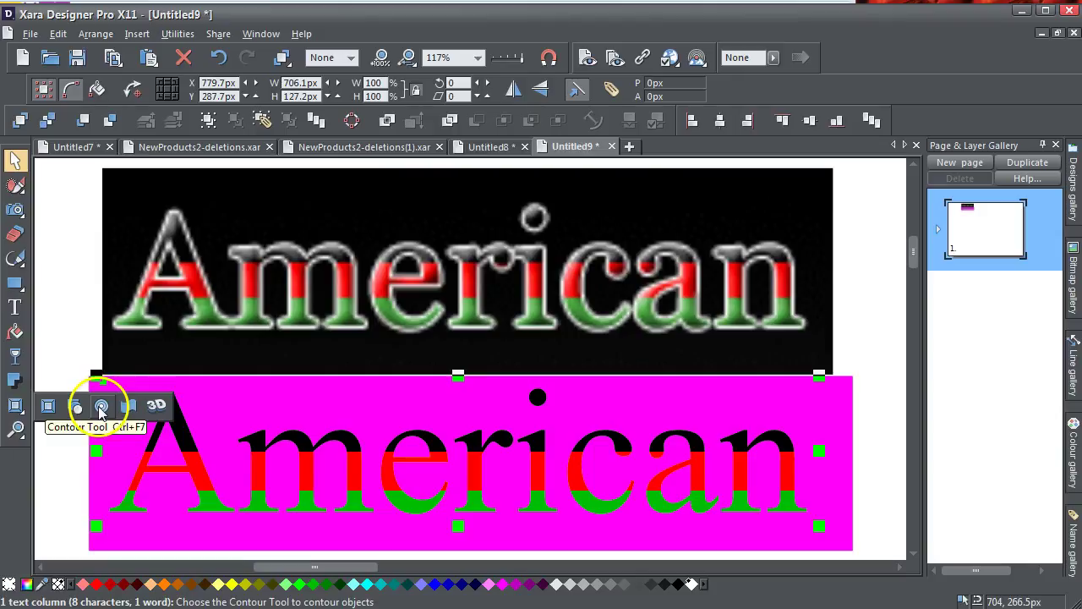
left_click(101, 408)
left_click_drag(93, 375, 93, 374)
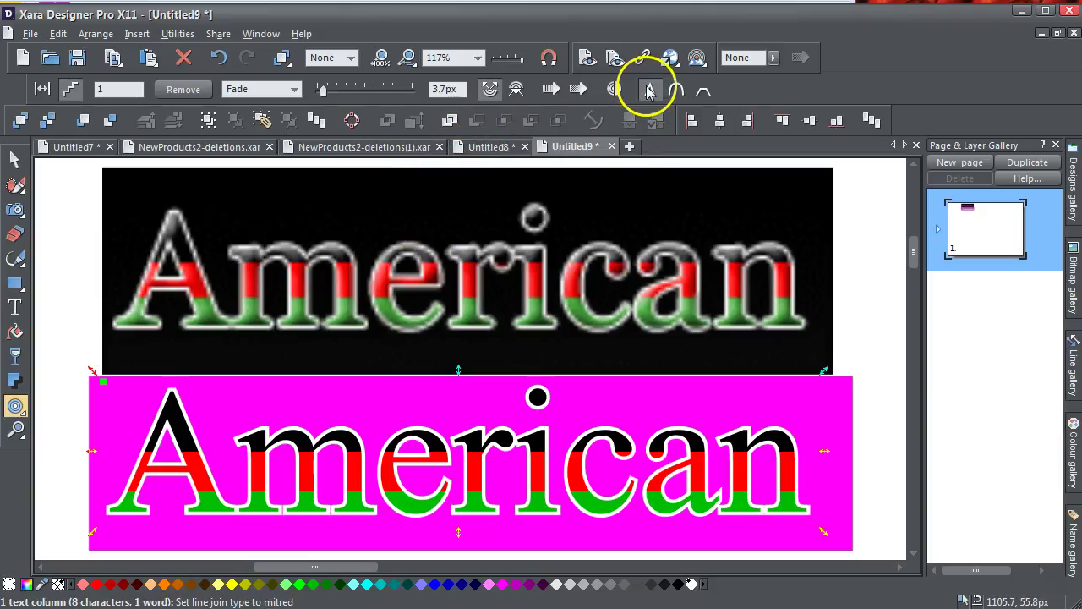
Reduce the white text's contour width to 2 px, convert it to a single shape and deselect it.
left_click(16, 430)
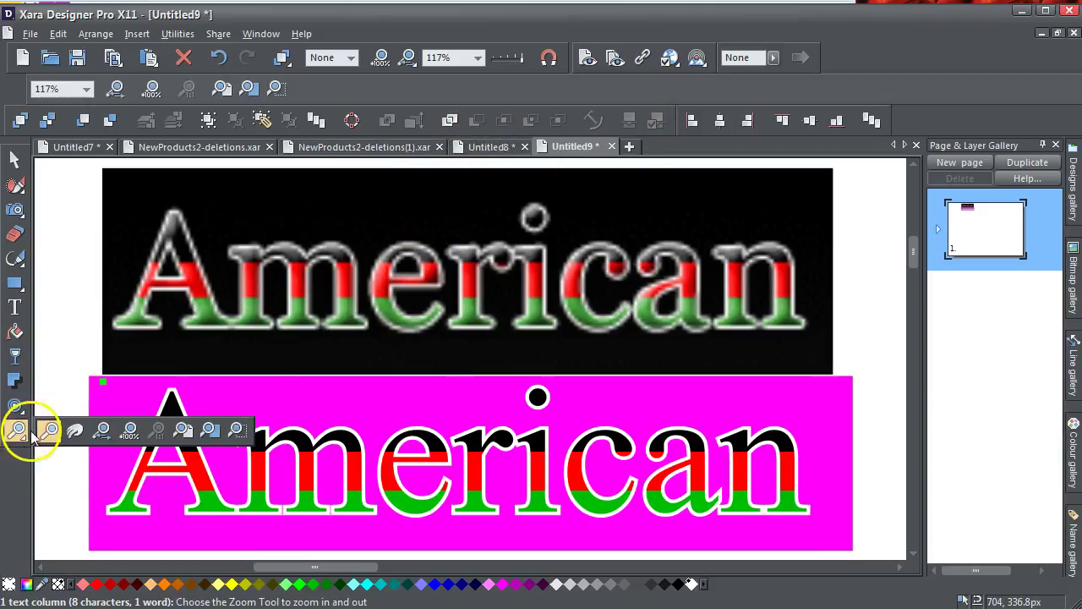
left_click_drag(97, 360, 237, 463)
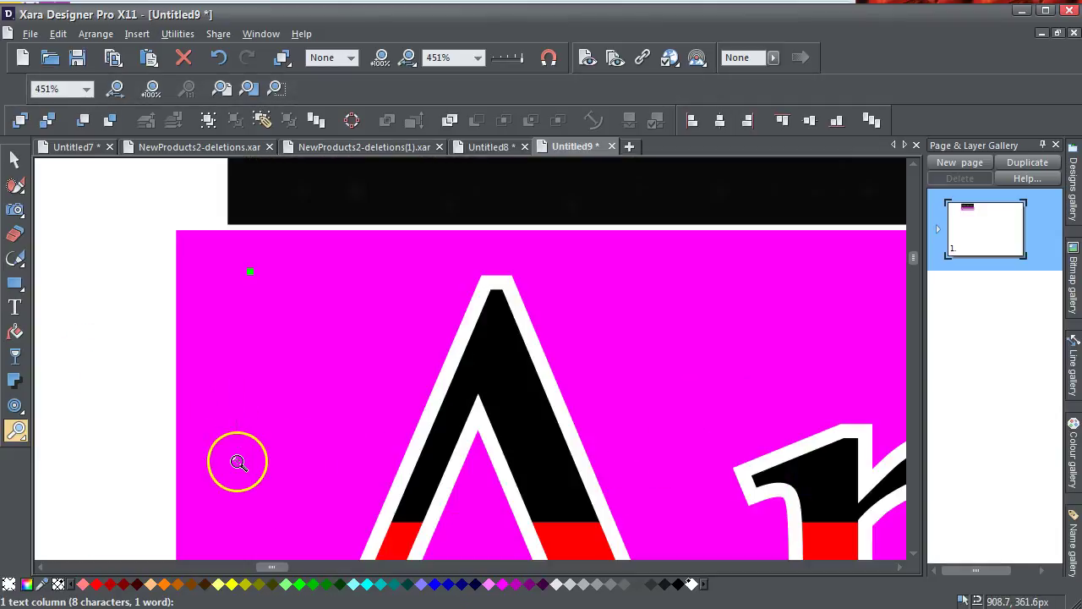
left_click(15, 408)
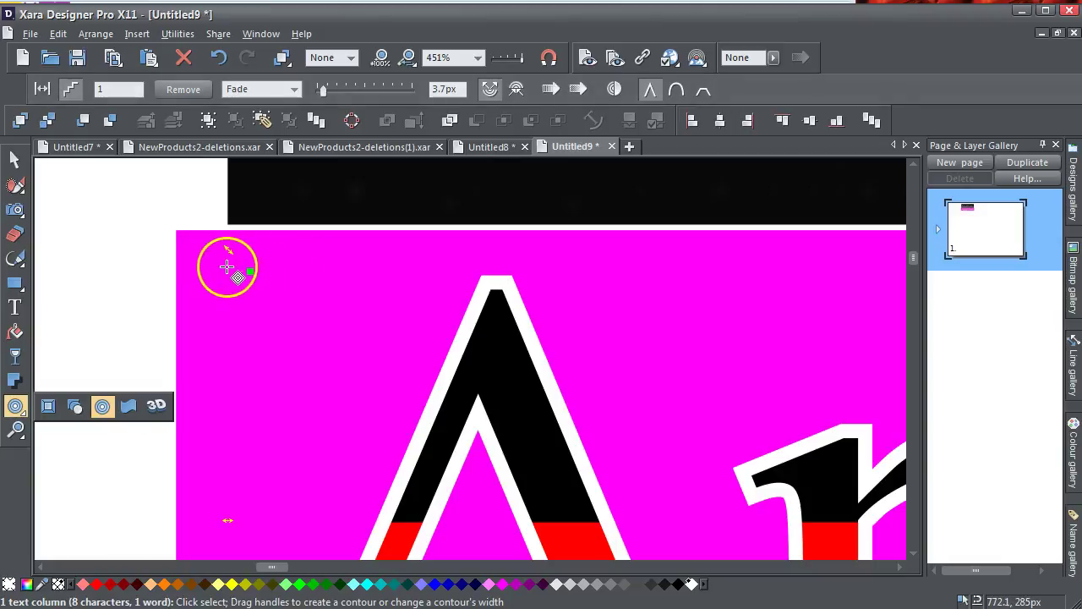
left_click_drag(230, 251, 237, 256)
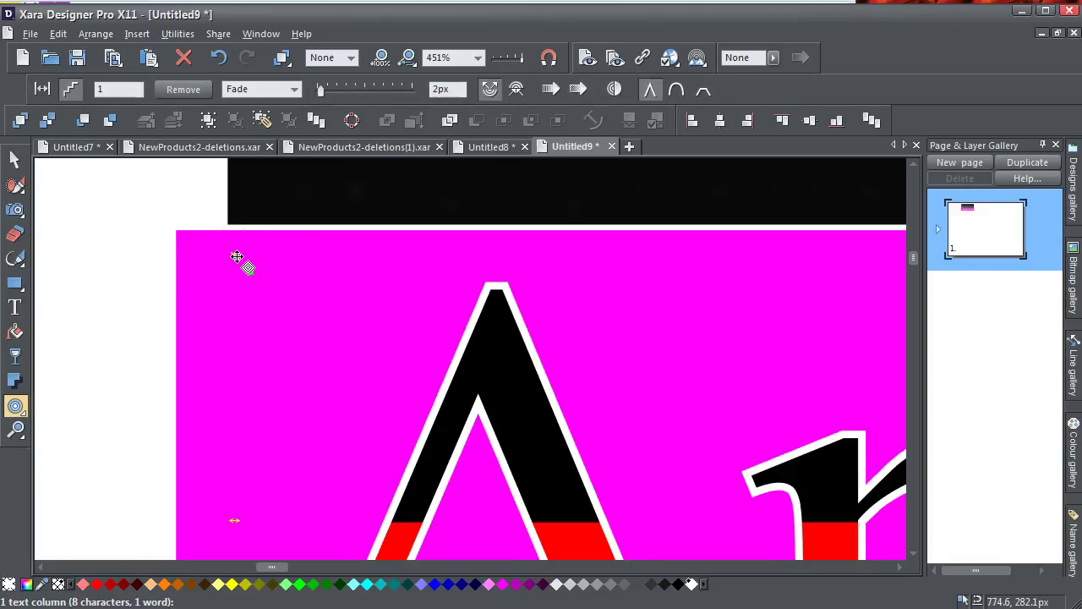
left_click(615, 89)
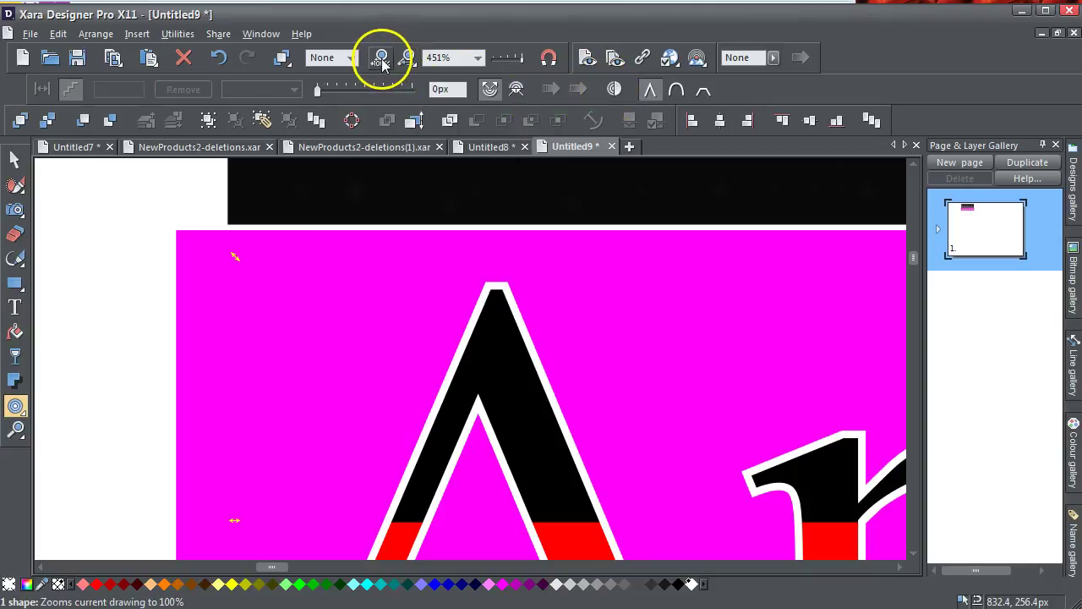
left_click(380, 57)
left_click(15, 159)
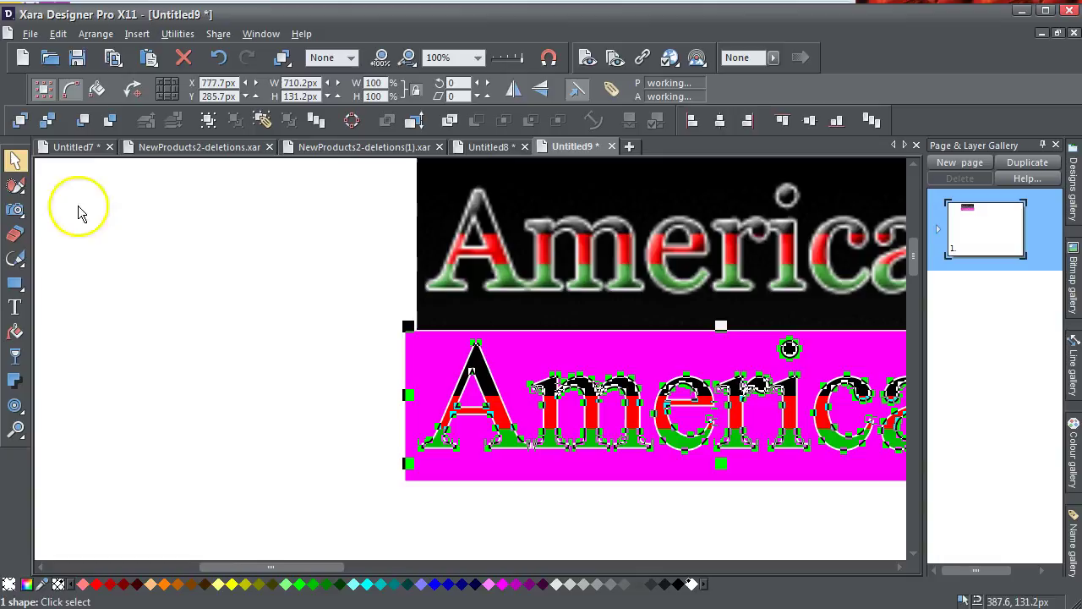
left_click(145, 225)
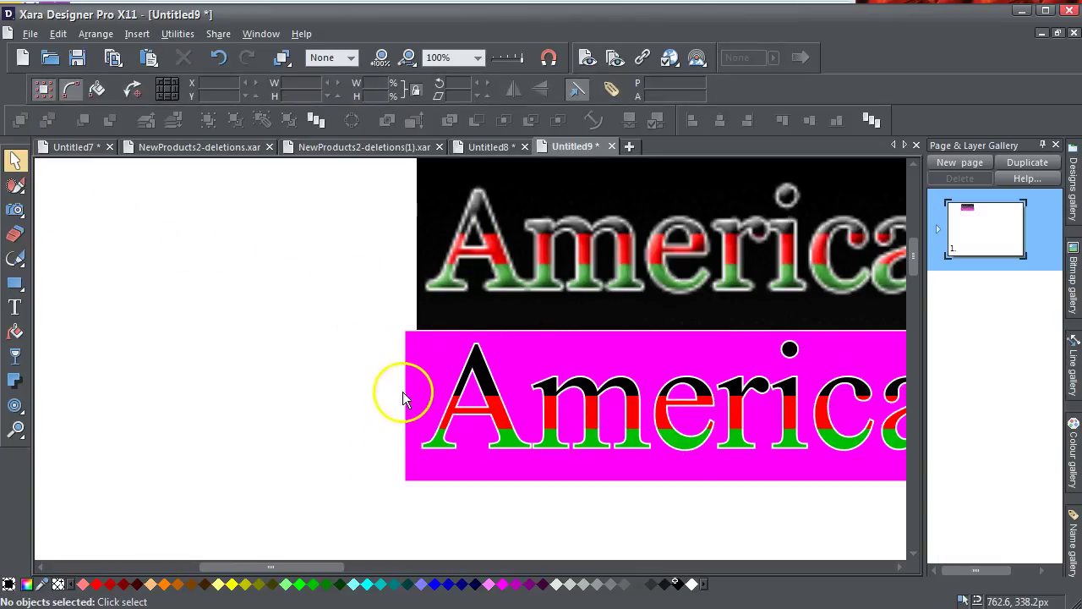
Fill the magenta background rectangle behind the lettering with black.
left_click(422, 377)
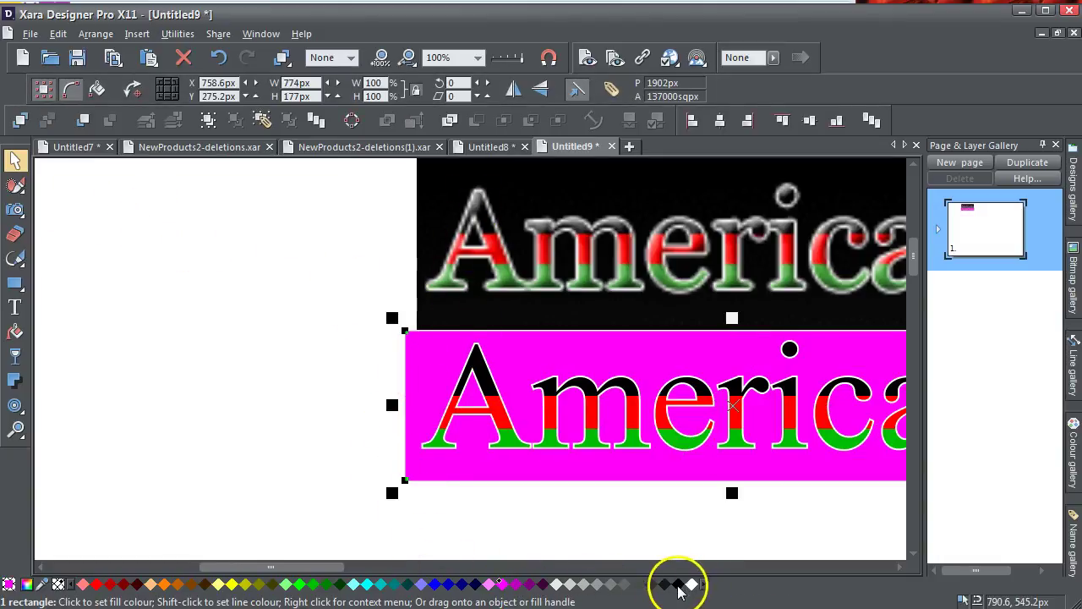
left_click(680, 587)
left_click(545, 535)
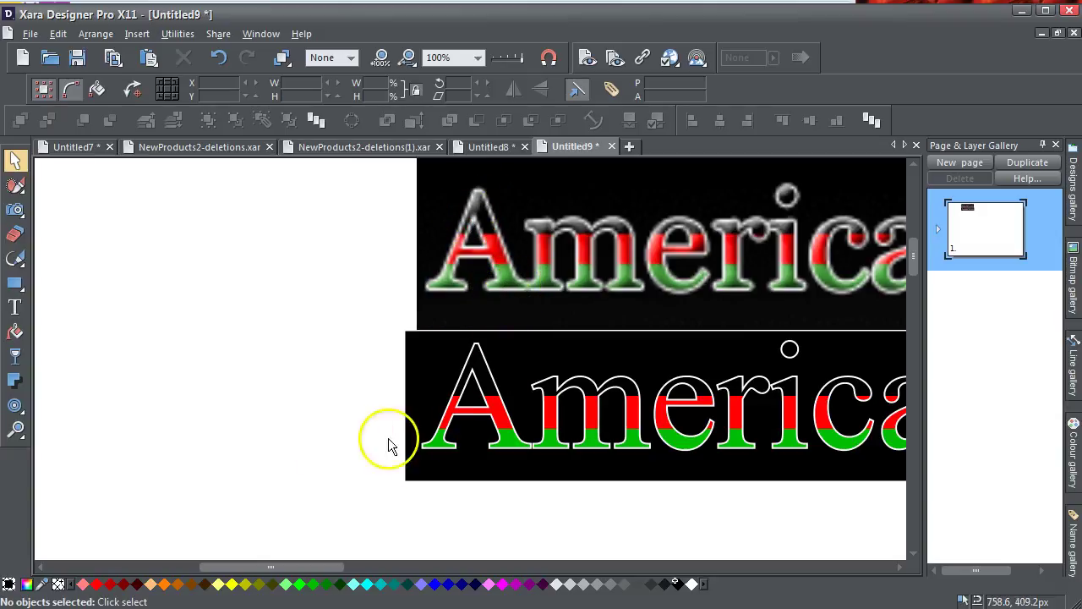
Apply an inner bevel to the banded text and set its type to Rounded 2.
left_click(436, 444)
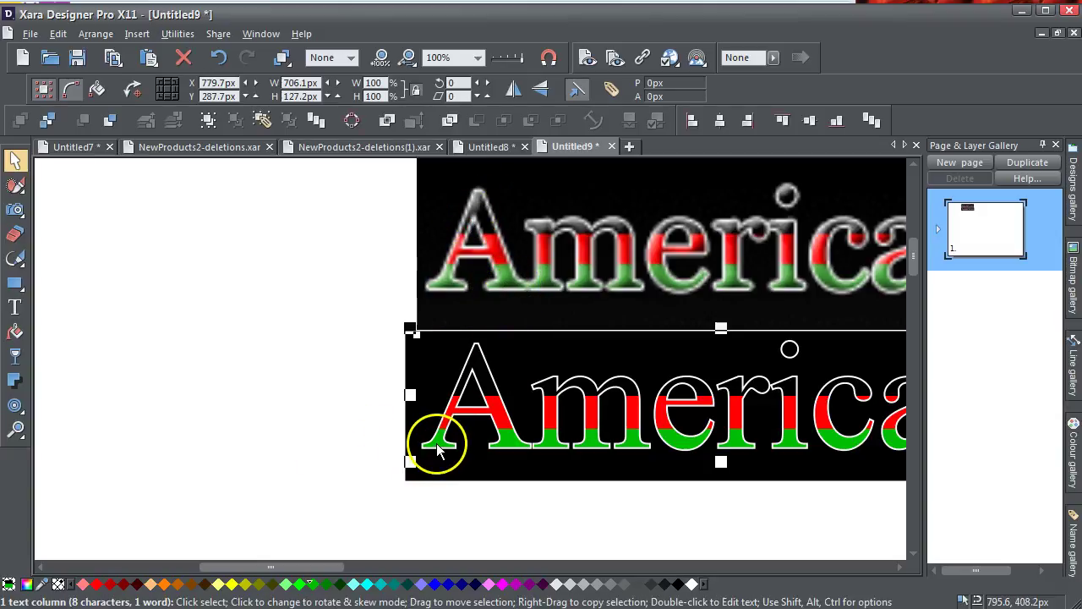
mouse_move(24, 413)
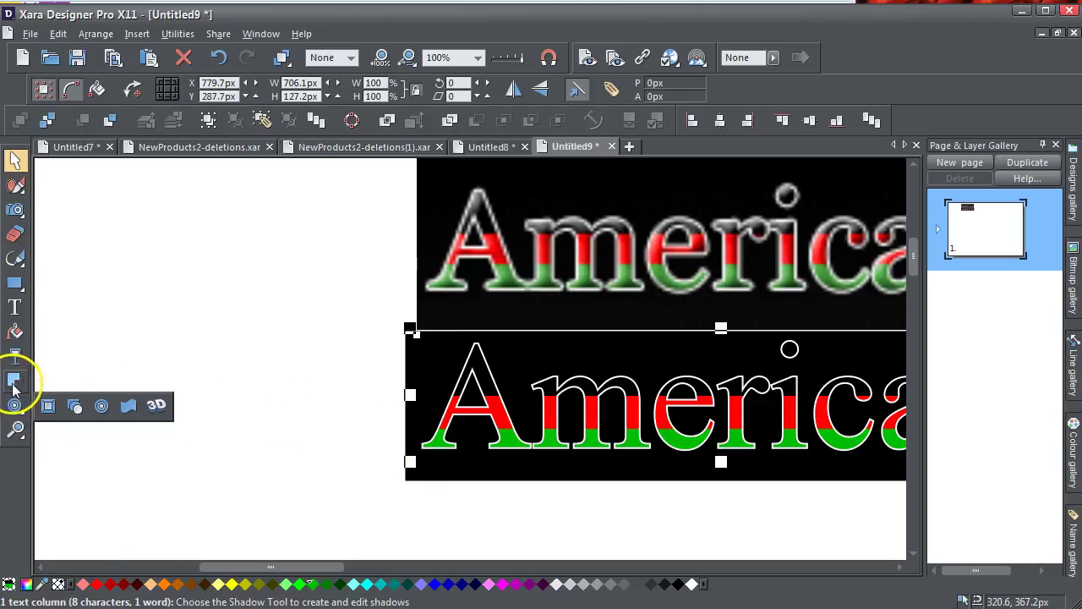
left_click(49, 407)
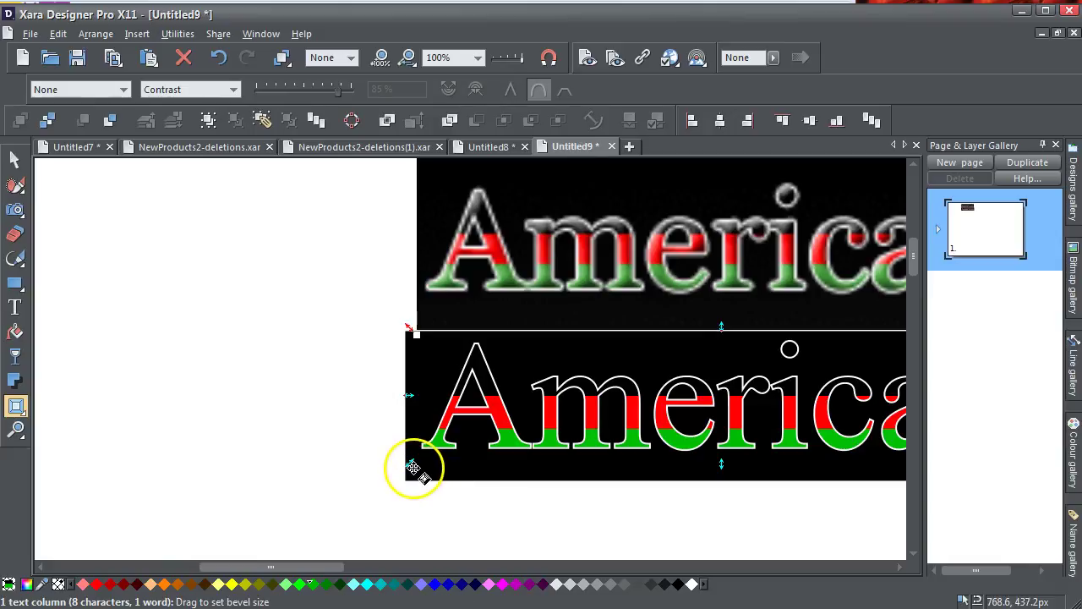
left_click_drag(411, 464, 421, 458)
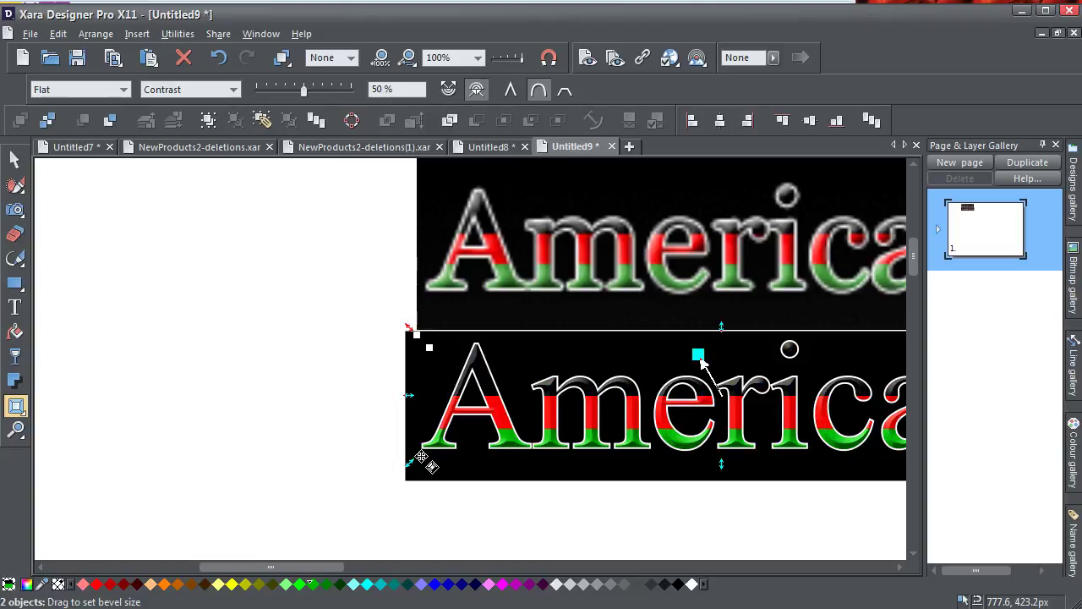
left_click(123, 92)
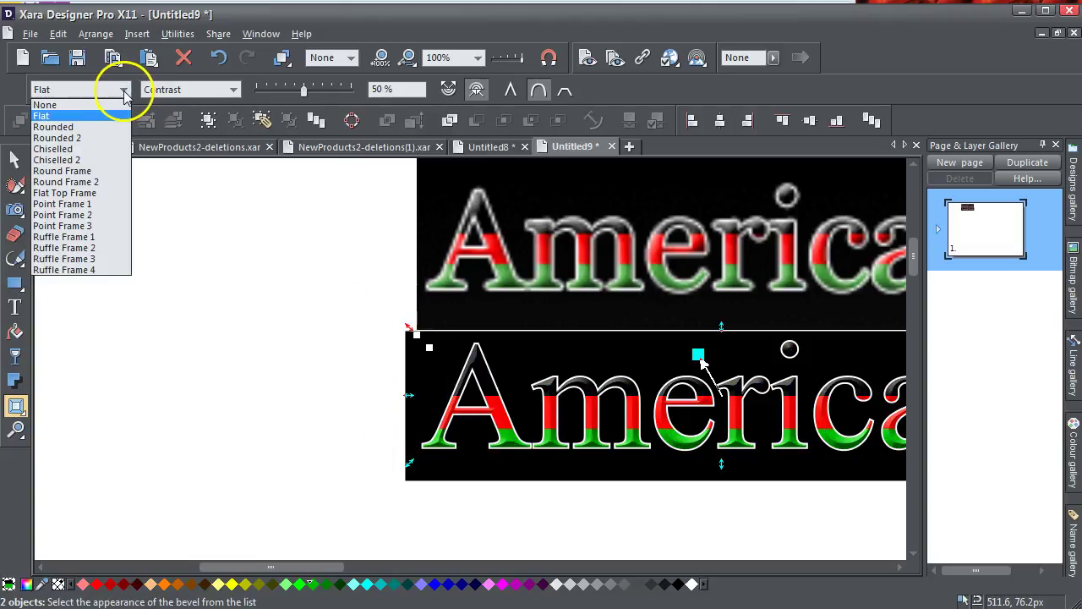
left_click(95, 137)
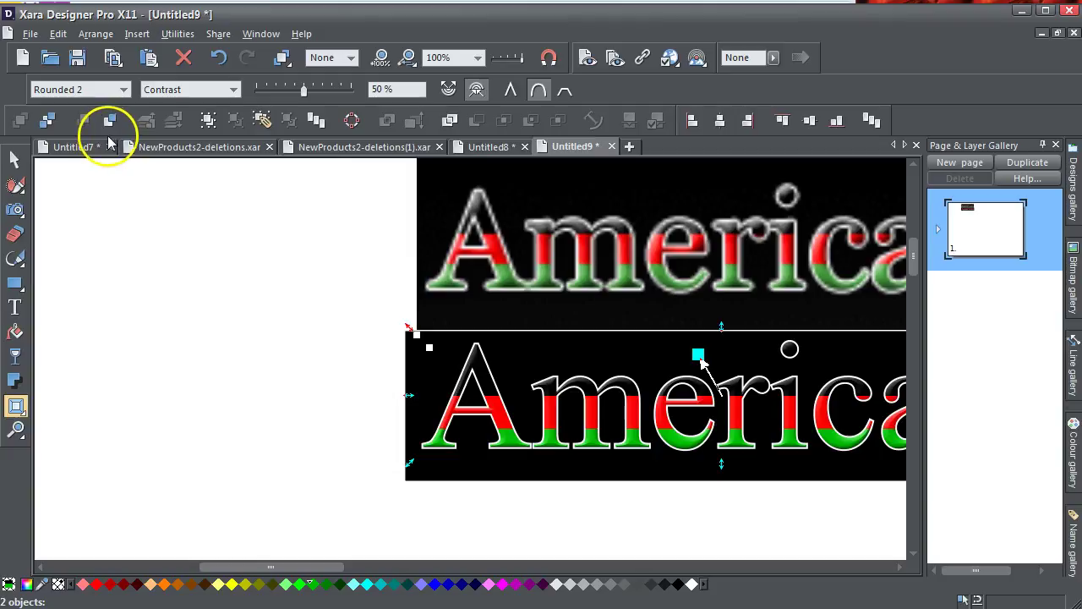
Raise the bevel's contrast to about 82% and compare the full lettering with the sample.
left_click_drag(309, 96, 337, 99)
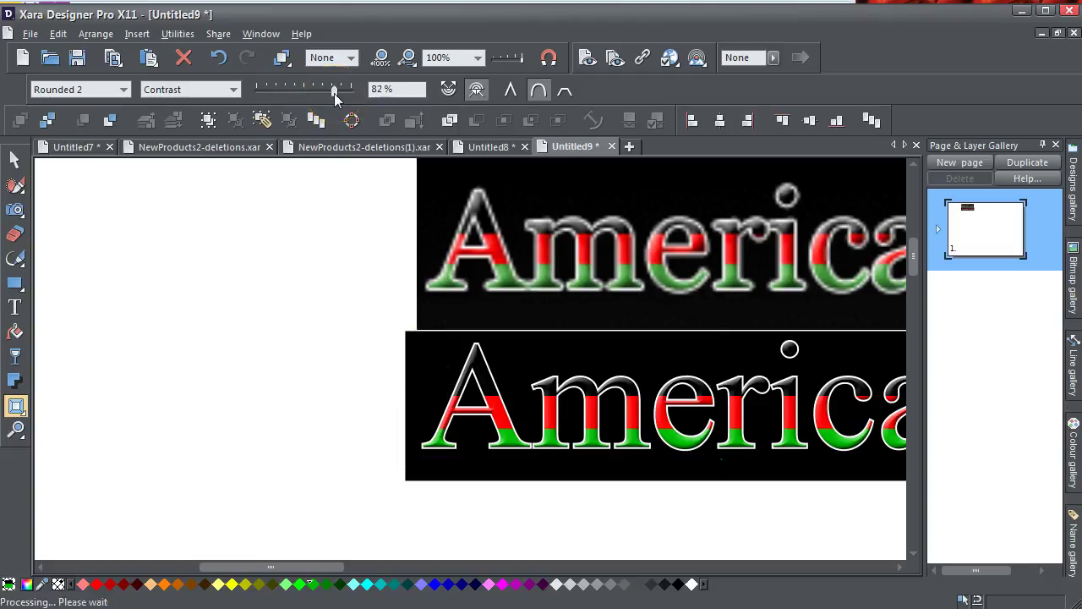
left_click(14, 159)
left_click(77, 184)
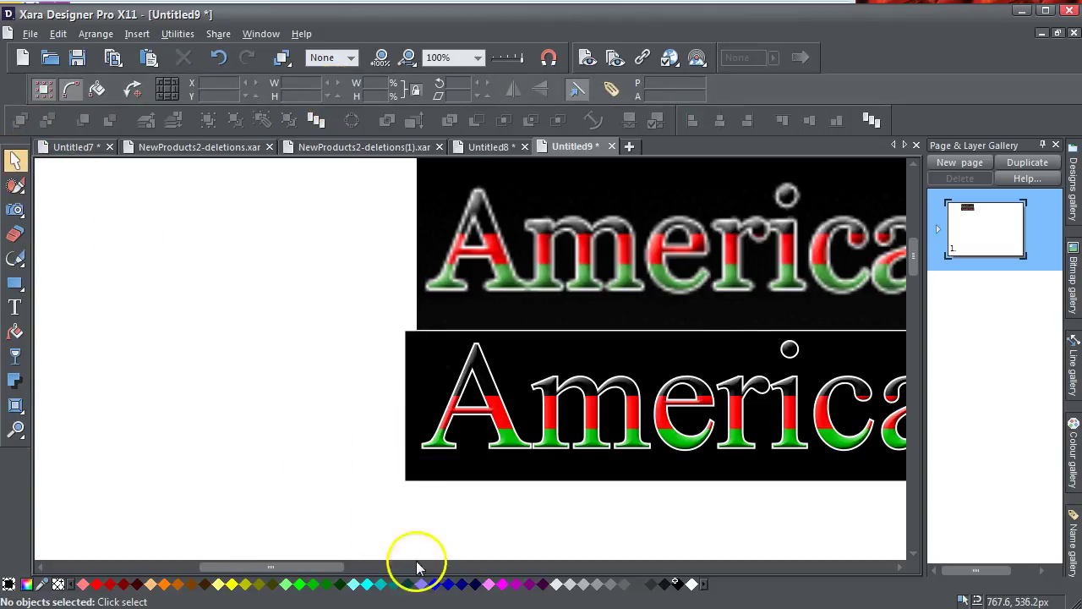
left_click_drag(317, 568, 372, 583)
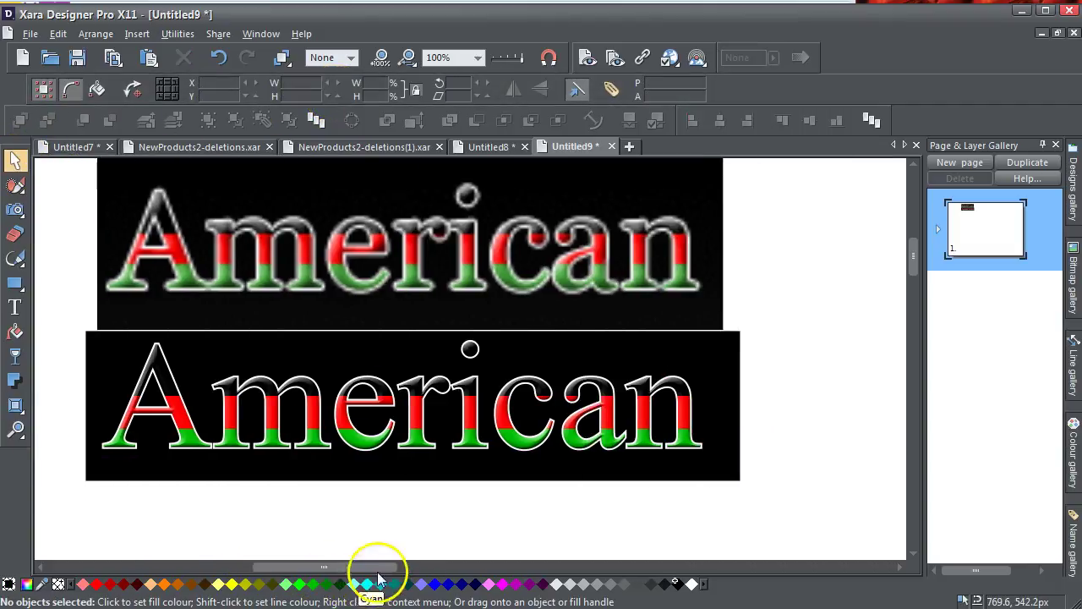